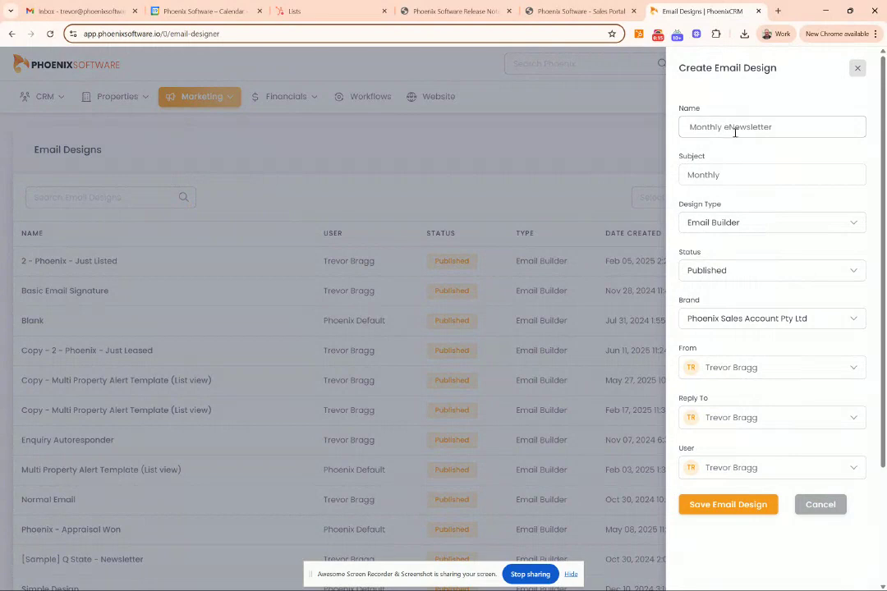
Step: Set the new email design's subject to "Monthly News", keep its status as Published, and save the design
{"action": "left_click", "coordinate": [724, 175]}
{"action": "type", "text": "eNew"}
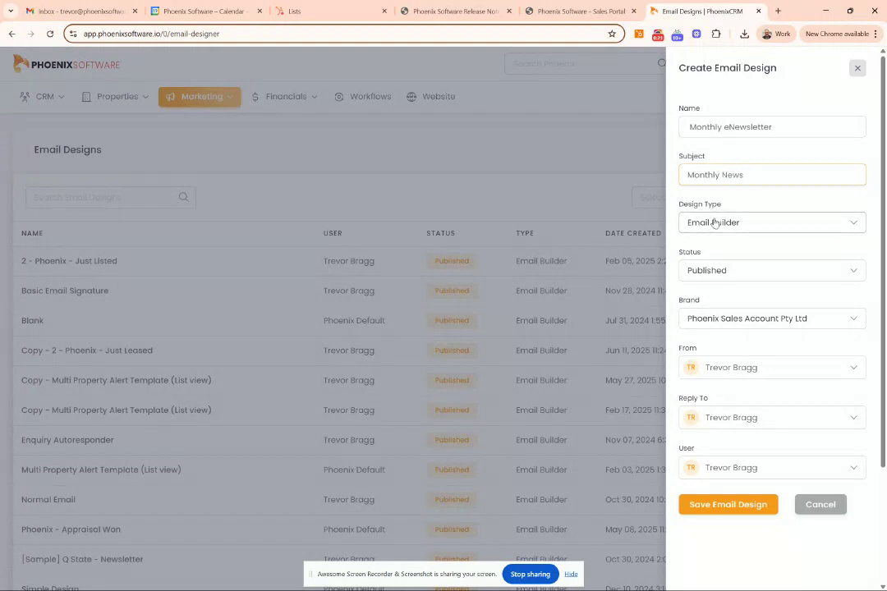
{"action": "left_click", "coordinate": [730, 279]}
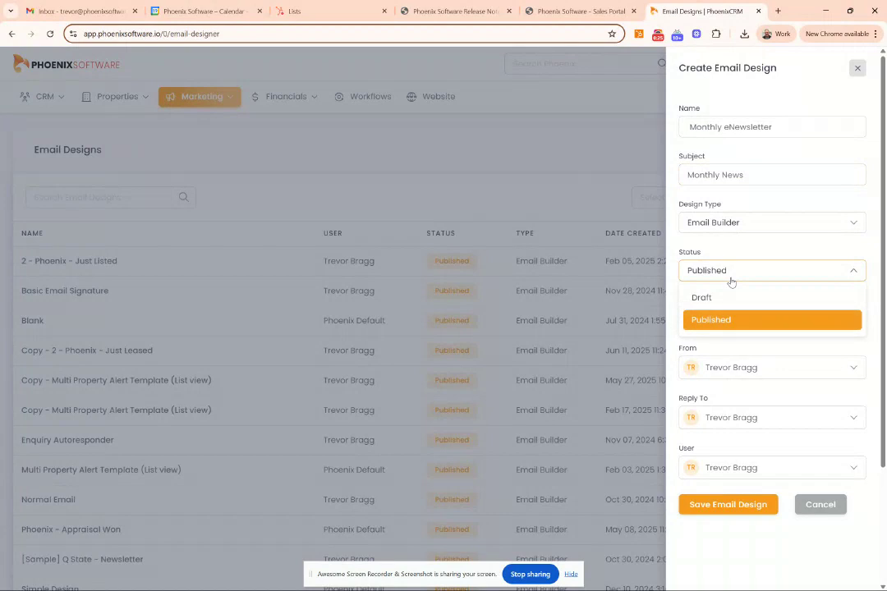
{"action": "left_click", "coordinate": [738, 318]}
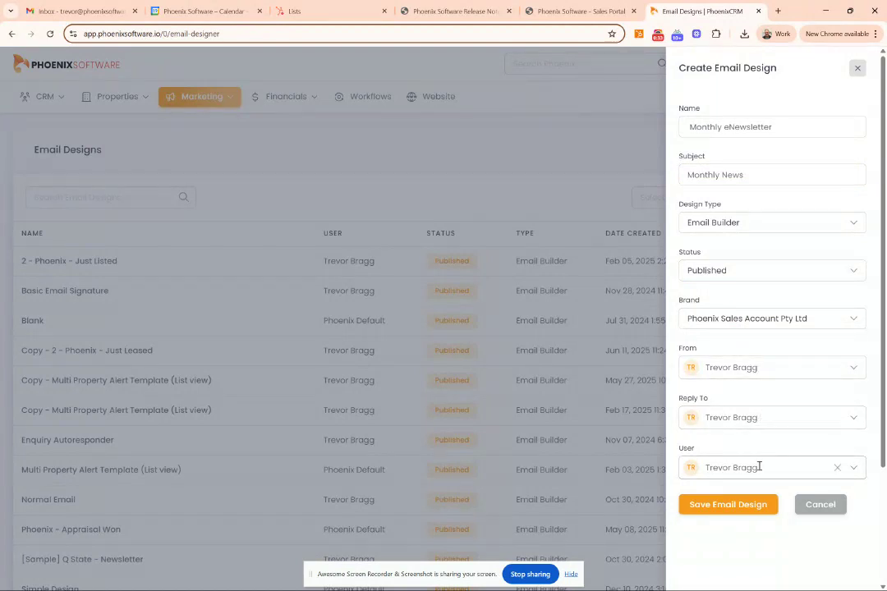
{"action": "left_click", "coordinate": [736, 512]}
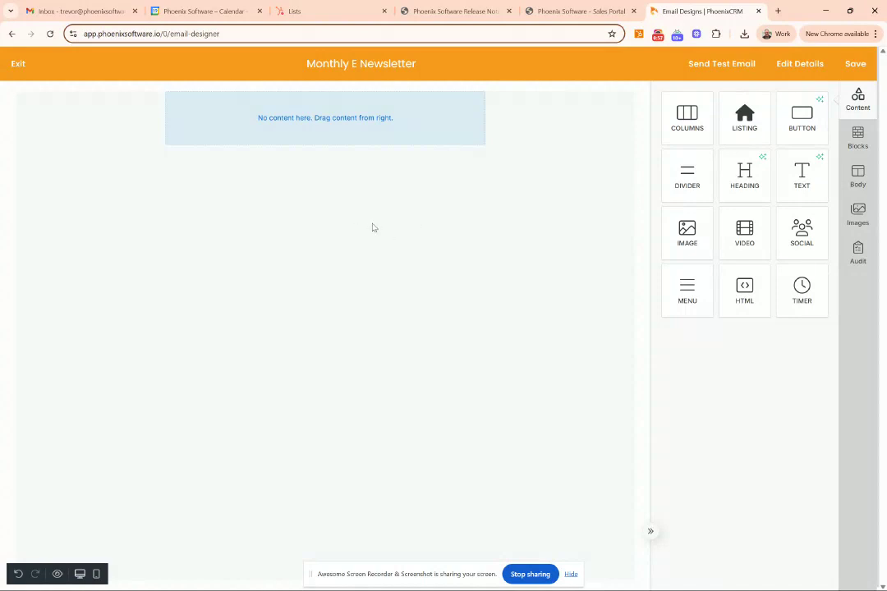
Step: Add an image block to the empty row and upload the Phoenix-Logo-eNewsletter file into it
{"action": "left_click", "coordinate": [319, 127]}
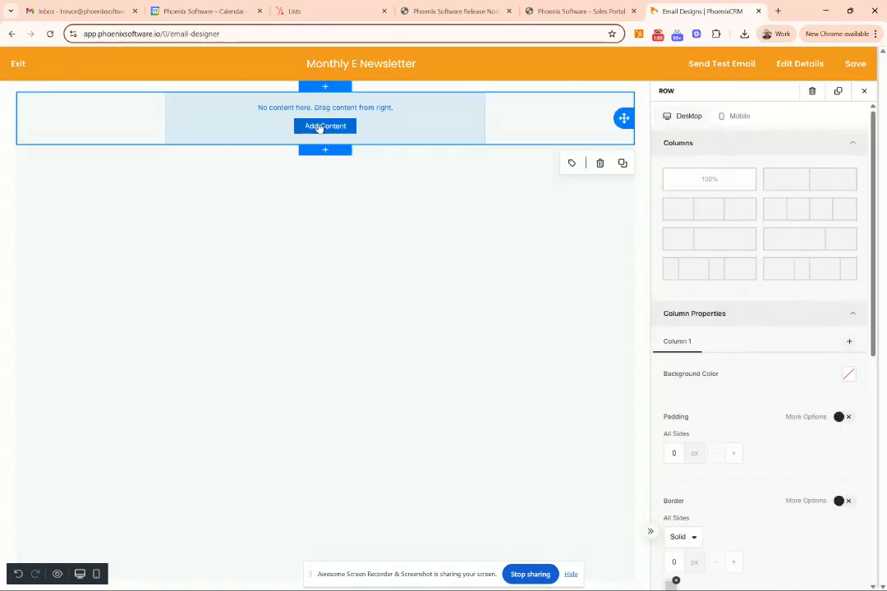
{"action": "left_click", "coordinate": [320, 127]}
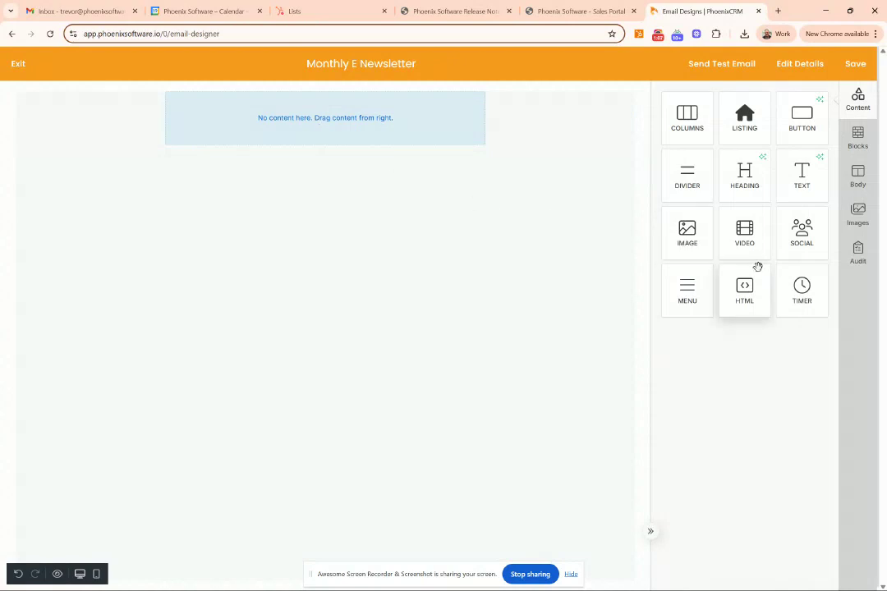
{"action": "left_click_drag", "start_coordinate": [695, 237], "coordinate": [435, 135]}
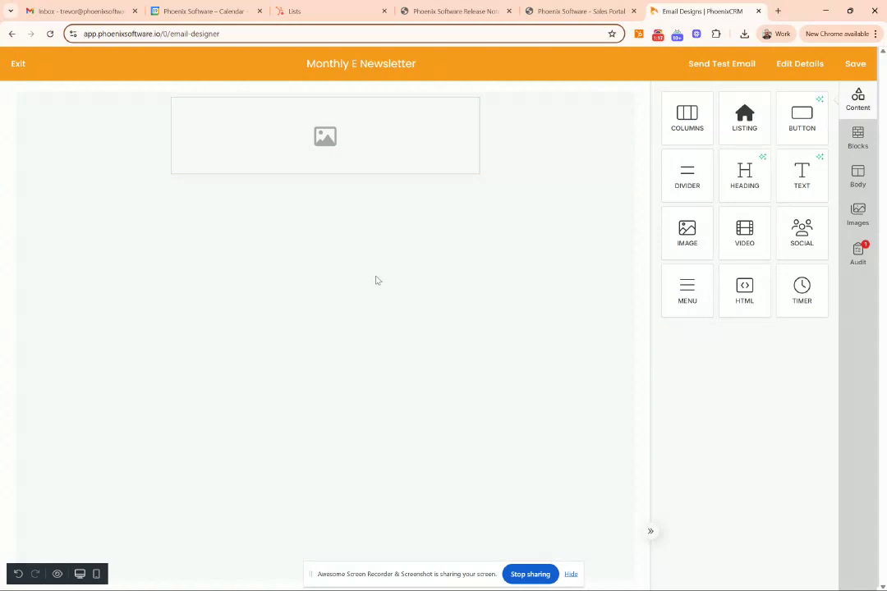
{"action": "left_click", "coordinate": [324, 142]}
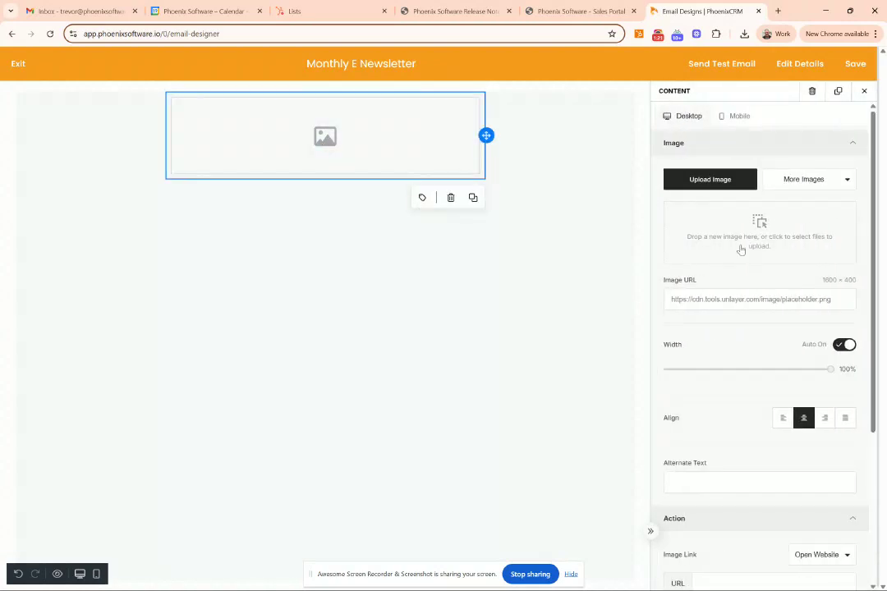
{"action": "left_click", "coordinate": [719, 184]}
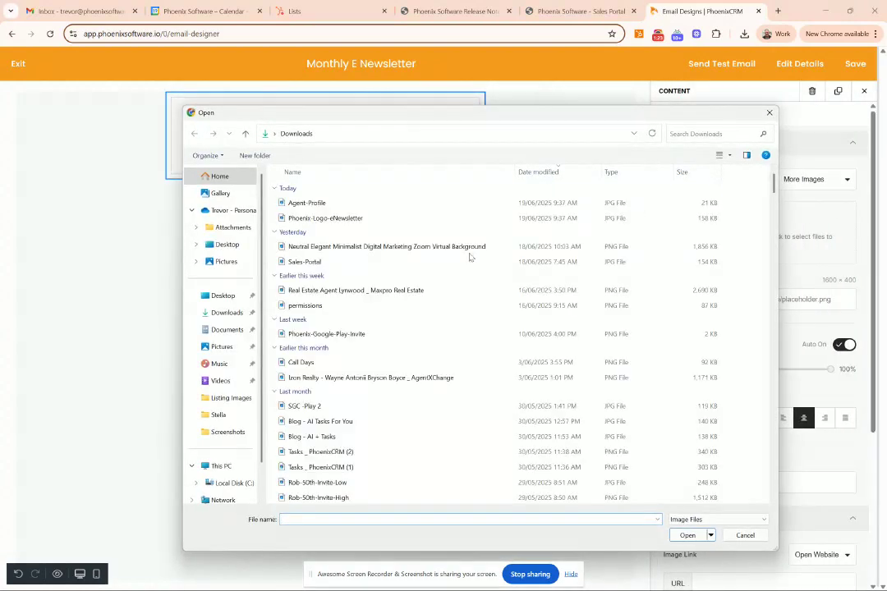
{"action": "left_click", "coordinate": [358, 219]}
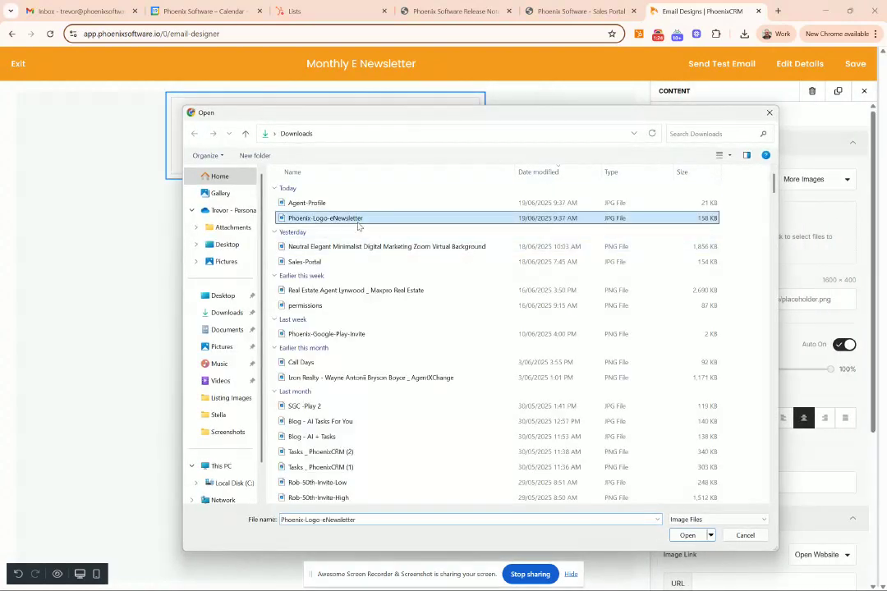
{"action": "left_click", "coordinate": [687, 535]}
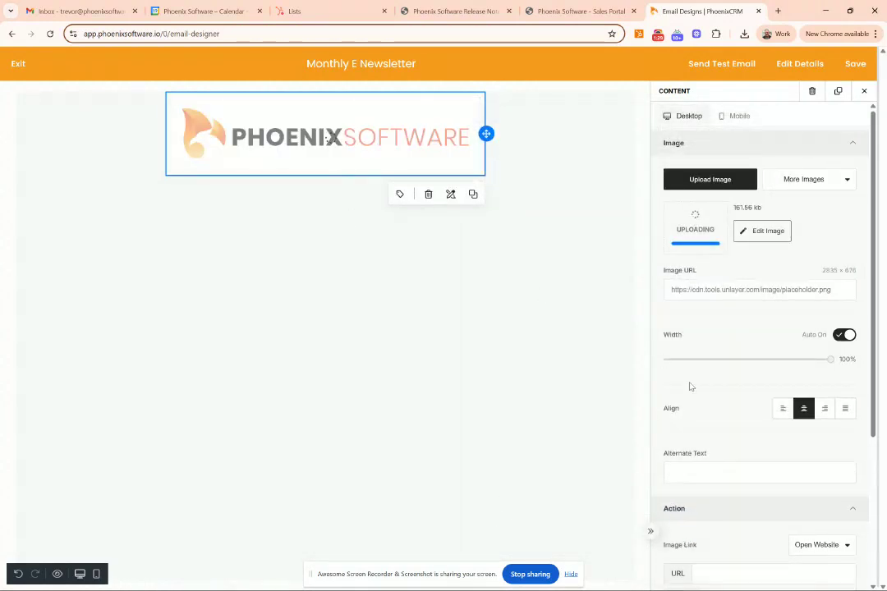
{"action": "scroll", "coordinate": [729, 431], "scroll_direction": "down", "scroll_amount": 3}
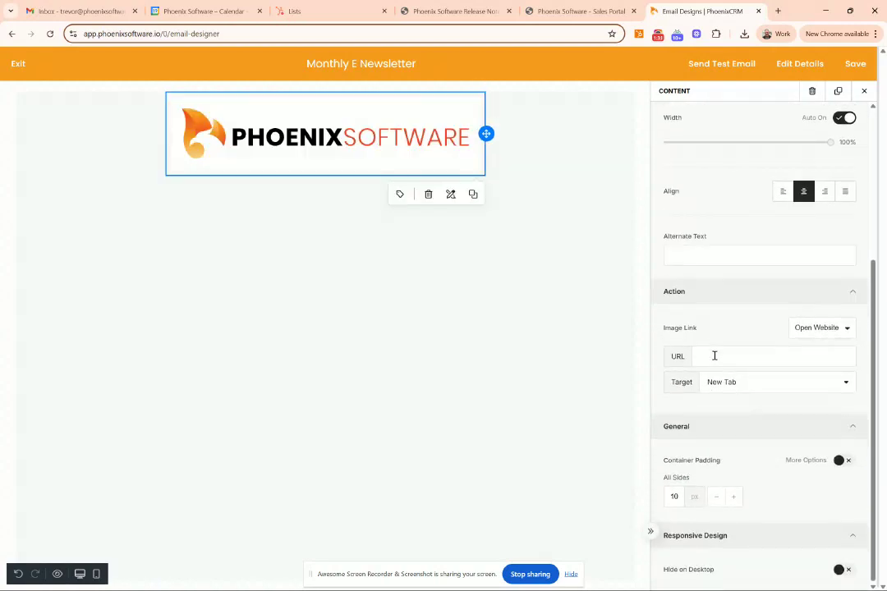
{"action": "left_click", "coordinate": [714, 355]}
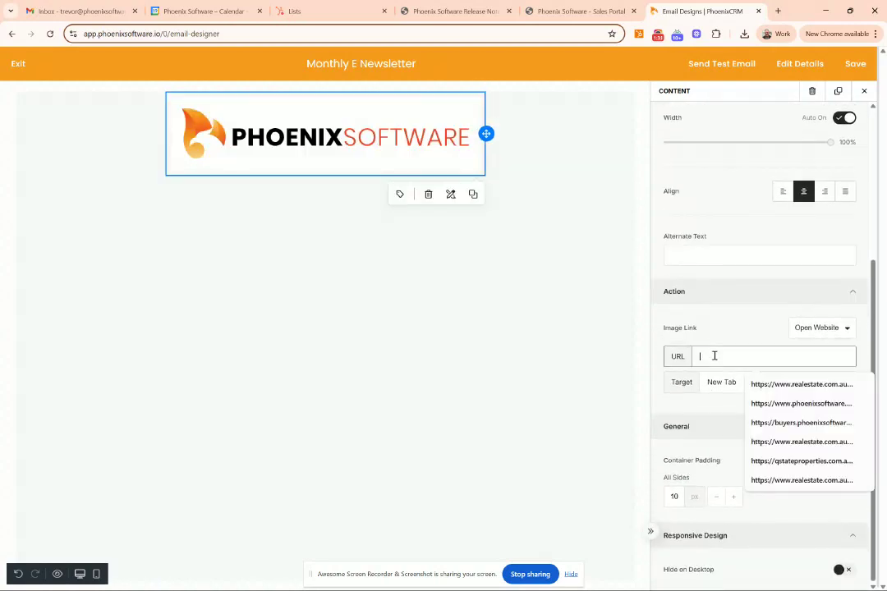
{"action": "left_click", "coordinate": [776, 402]}
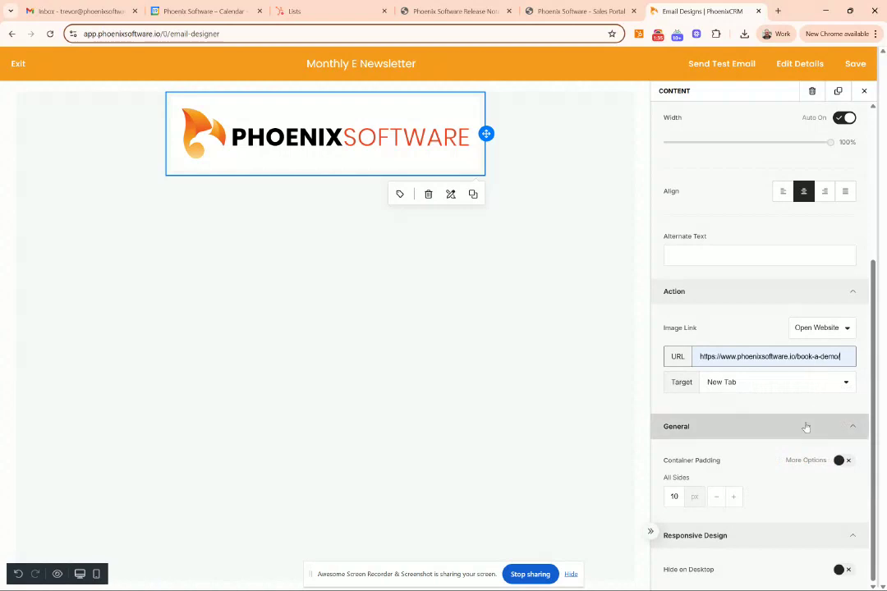
{"action": "left_click", "coordinate": [757, 383]}
{"action": "left_click", "coordinate": [679, 417]}
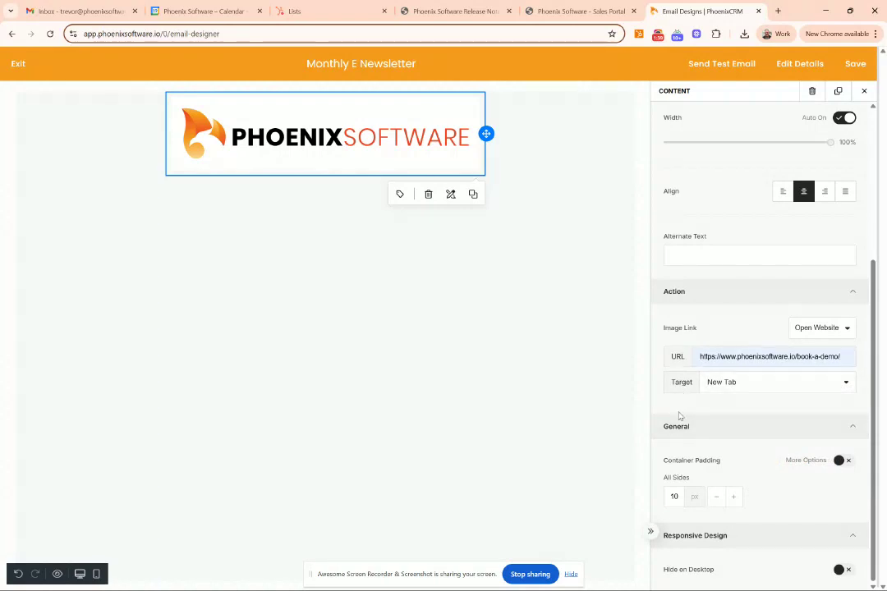
{"action": "left_click", "coordinate": [449, 243]}
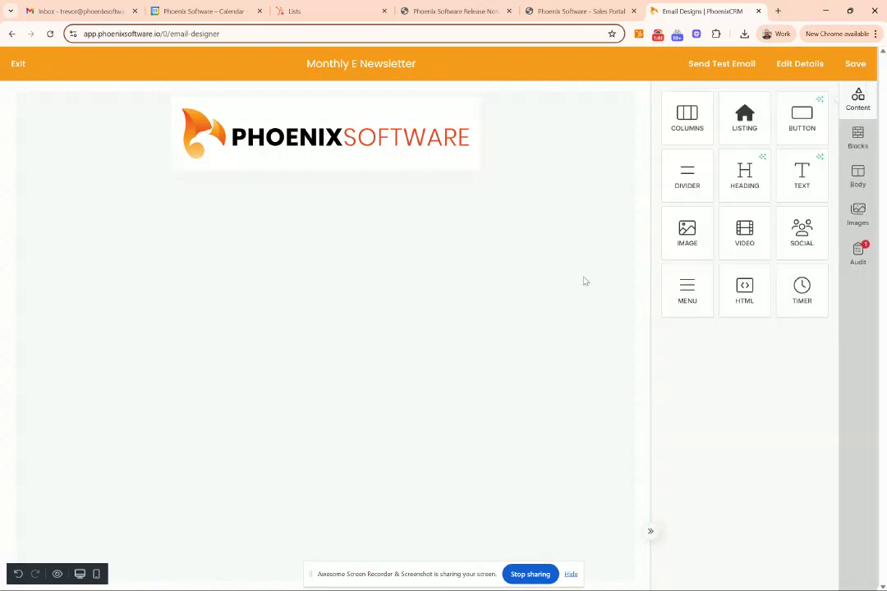
Step: Add a blank two-column row below the logo and upload the Agent-Profile image into its left column
{"action": "left_click", "coordinate": [858, 138]}
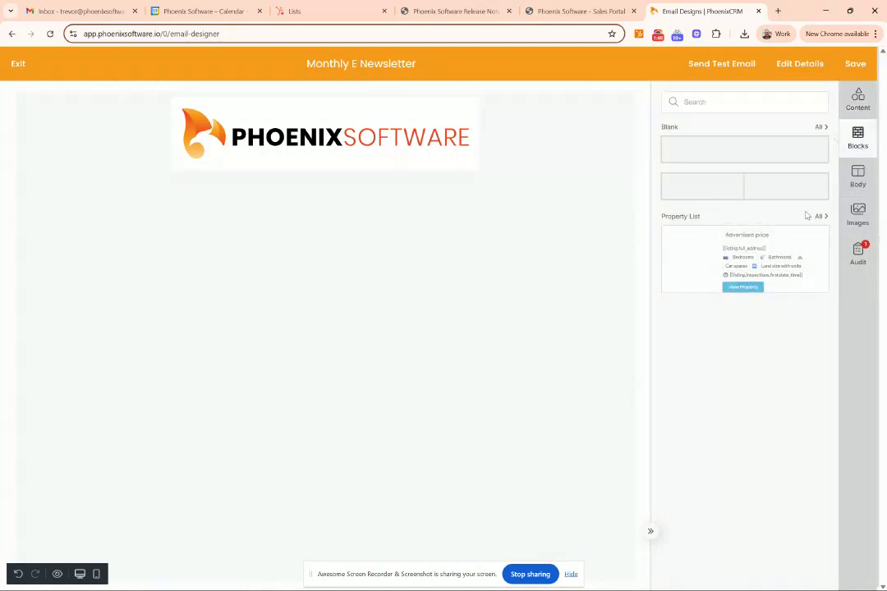
{"action": "left_click_drag", "start_coordinate": [782, 188], "coordinate": [454, 161]}
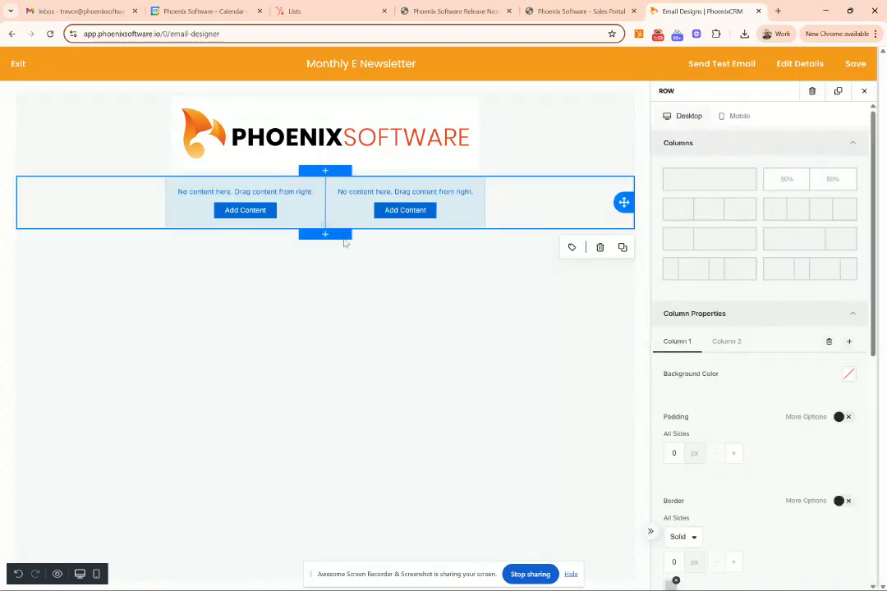
{"action": "left_click", "coordinate": [243, 212]}
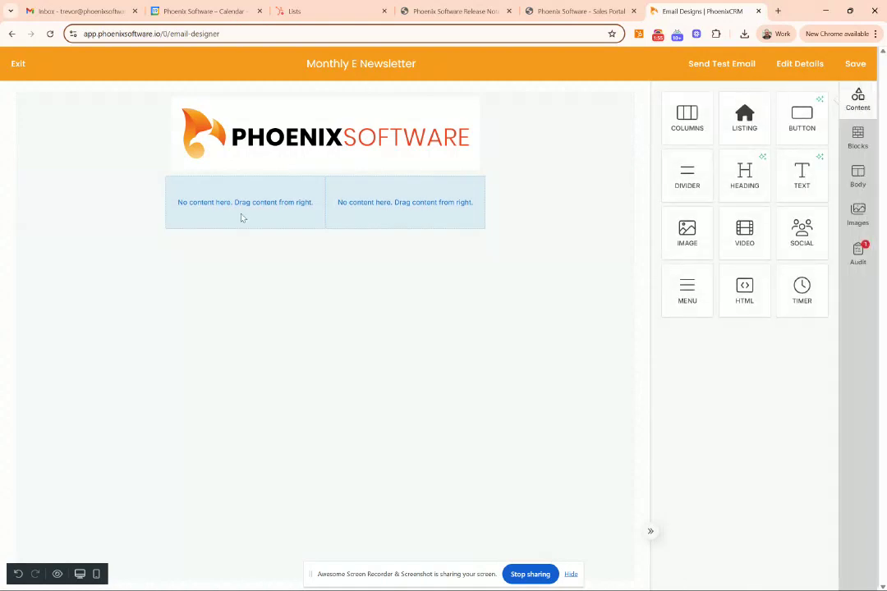
{"action": "left_click_drag", "start_coordinate": [687, 232], "coordinate": [285, 230]}
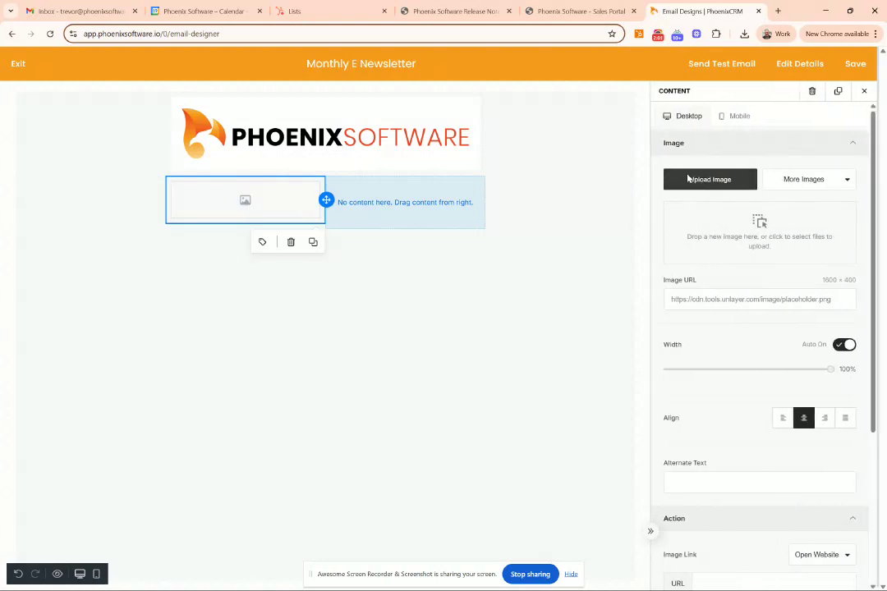
{"action": "left_click", "coordinate": [688, 179]}
{"action": "left_click", "coordinate": [336, 202]}
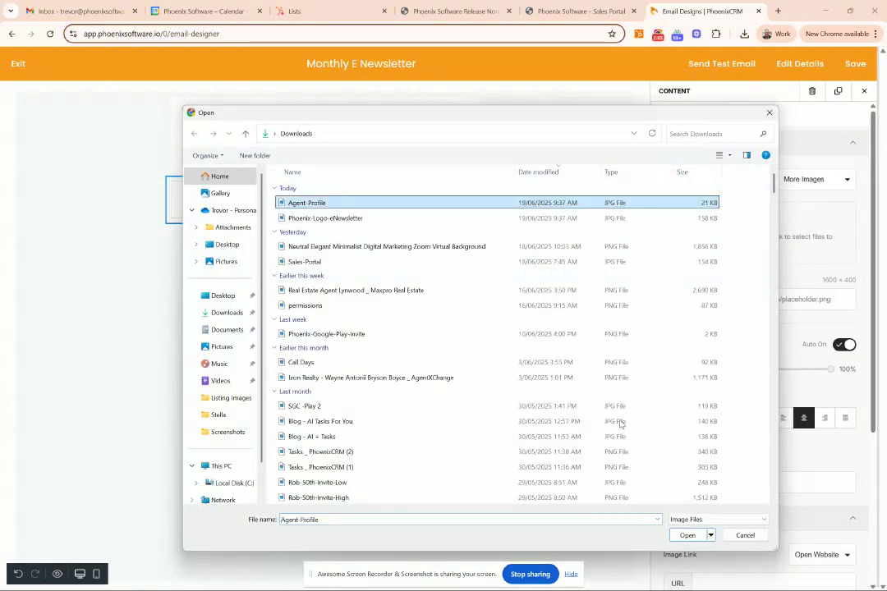
{"action": "left_click", "coordinate": [687, 534]}
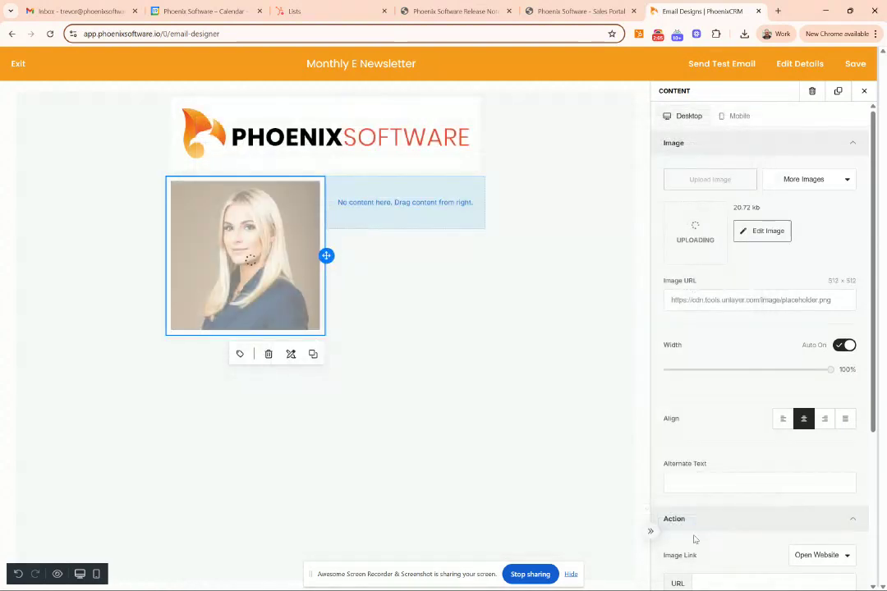
Step: Add a text block to the column beside the agent photo and replace its placeholder text with "Hi"
{"action": "left_click", "coordinate": [404, 202]}
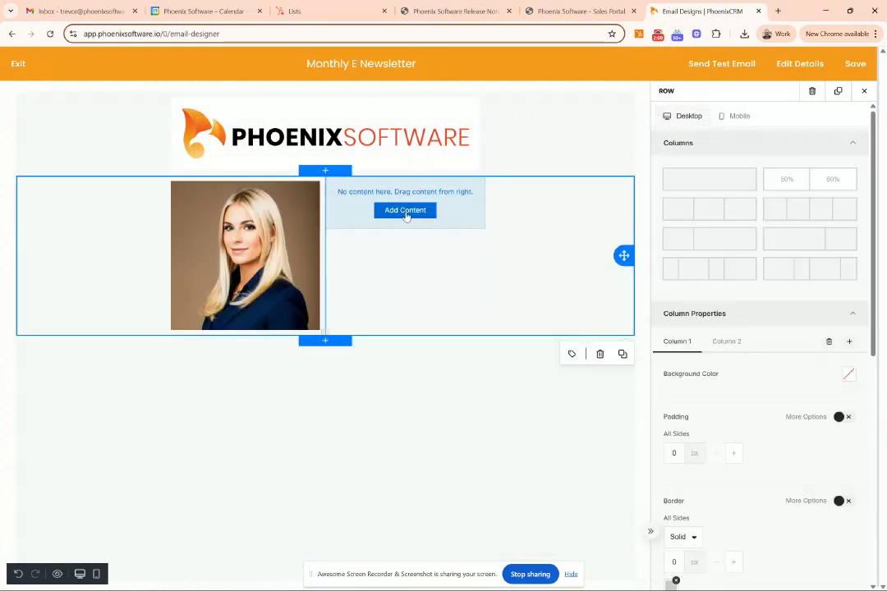
{"action": "left_click", "coordinate": [408, 210]}
{"action": "left_click_drag", "start_coordinate": [792, 199], "coordinate": [433, 229]}
{"action": "left_click", "coordinate": [394, 187]}
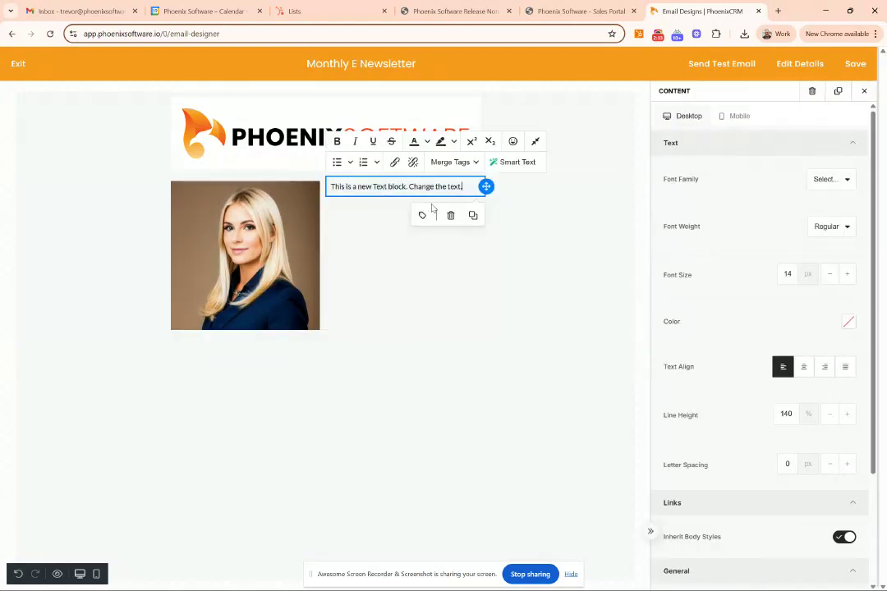
{"action": "key", "text": "BackSpace"}
{"action": "key", "text": "BackSpace"}
{"action": "key", "text": "BackSpace"}
{"action": "key", "text": "BackSpace"}
{"action": "key", "text": "BackSpace"}
{"action": "key", "text": "BackSpace"}
{"action": "key", "text": "BackSpace"}
{"action": "key", "text": "BackSpace"}
{"action": "key", "text": "BackSpace"}
{"action": "key", "text": "BackSpace"}
{"action": "key", "text": "BackSpace"}
{"action": "key", "text": "BackSpace"}
{"action": "key", "text": "BackSpace"}
{"action": "key", "text": "BackSpace"}
{"action": "key", "text": "BackSpace"}
{"action": "key", "text": "BackSpace"}
{"action": "key", "text": "BackSpace"}
{"action": "key", "text": "BackSpace"}
{"action": "key", "text": "BackSpace"}
{"action": "key", "text": "BackSpace"}
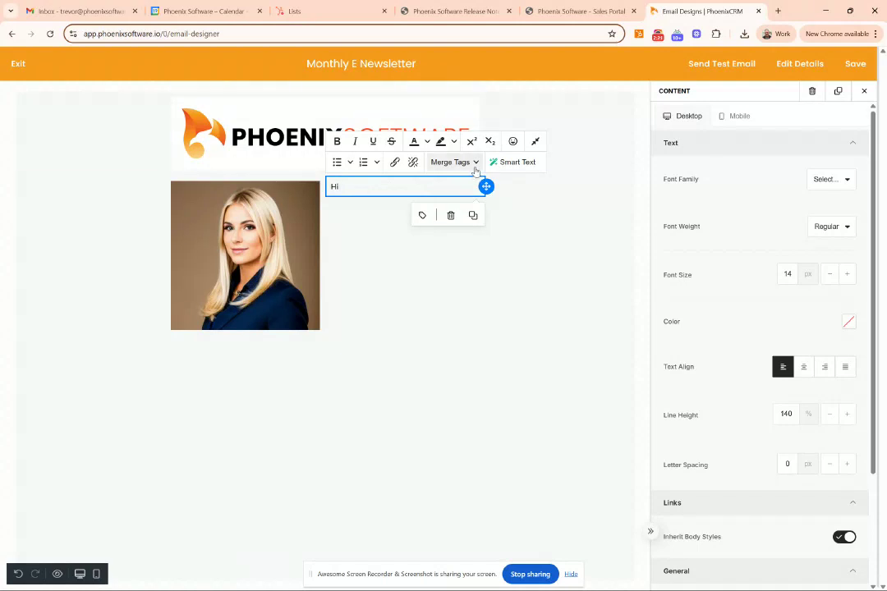
Step: Insert the contact's First name merge tag after "Hi", followed by a comma and a blank line
{"action": "left_click", "coordinate": [475, 165]}
{"action": "mouse_move", "coordinate": [468, 187]}
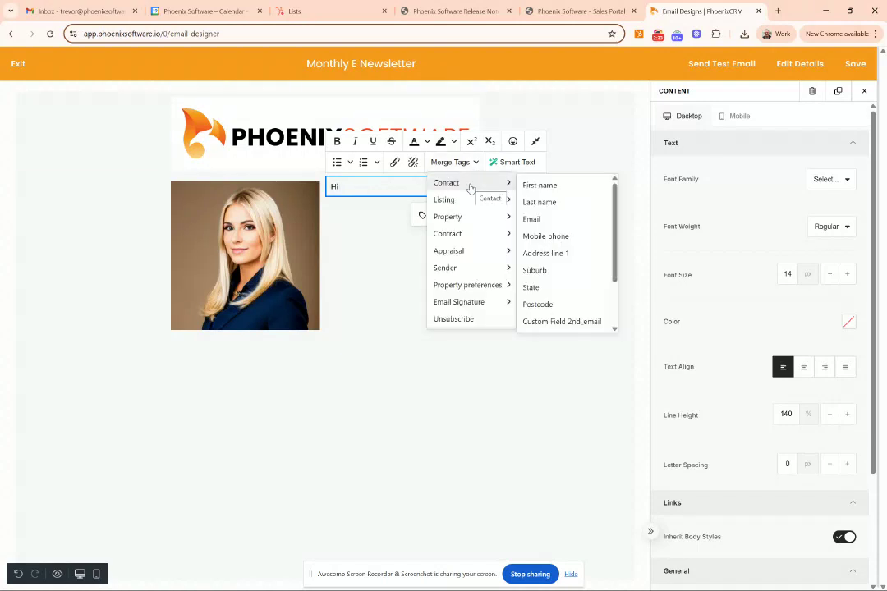
{"action": "left_click", "coordinate": [540, 185]}
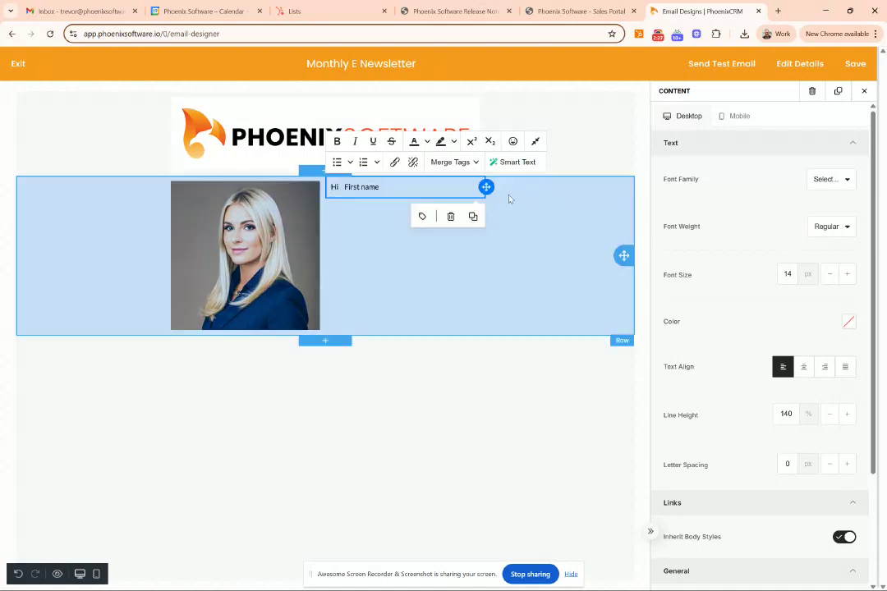
{"action": "type", "text": ","}
{"action": "key", "text": "Return"}
{"action": "key", "text": "Return"}
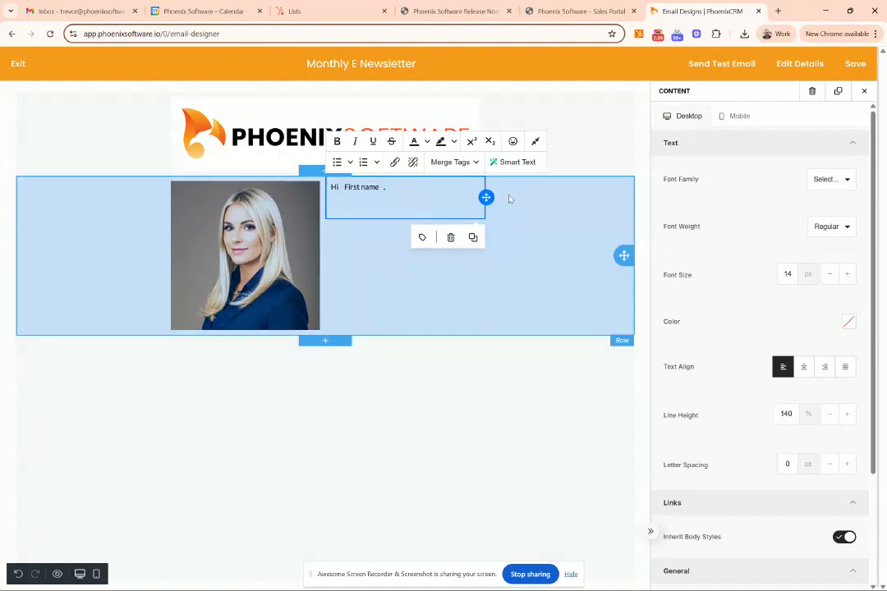
Step: Write the placeholder message body "Write email" followed by six lines containing only a bullet mark
{"action": "type", "text": "Wi"}
{"action": "type", "text": "ite em"}
{"action": "type", "text": "ail"}
{"action": "key", "text": "Return"}
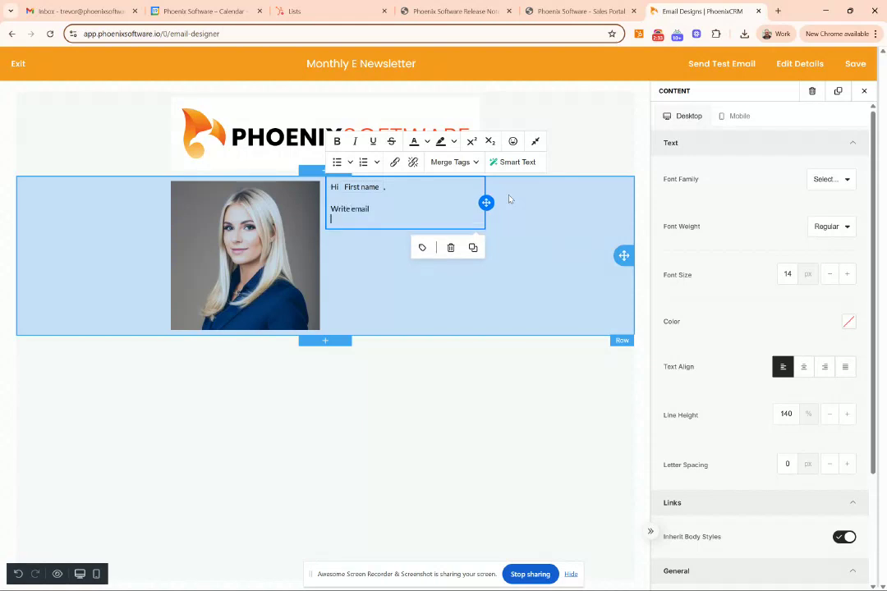
{"action": "key", "text": "Return"}
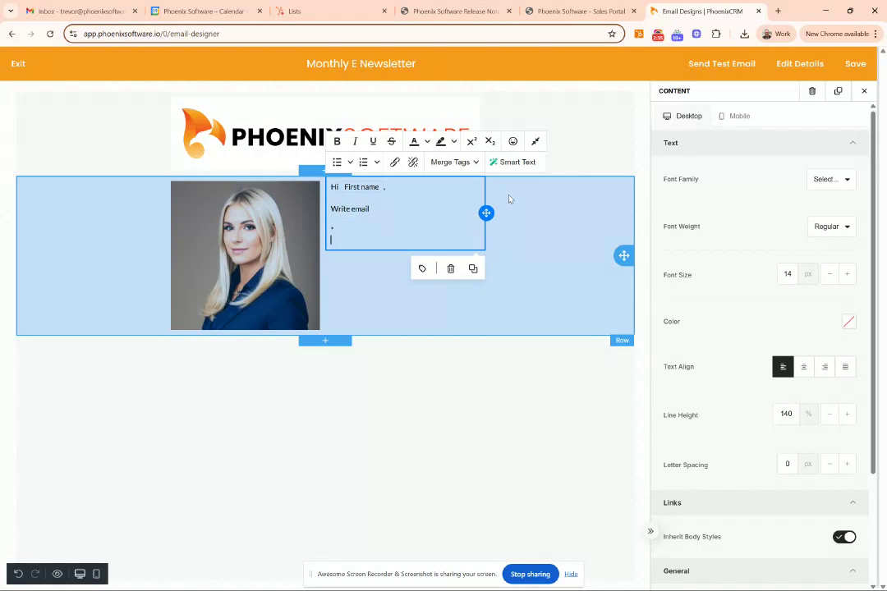
{"action": "key", "text": "Return"}
{"action": "key", "text": "Return"}
{"action": "key", "text": "Return"}
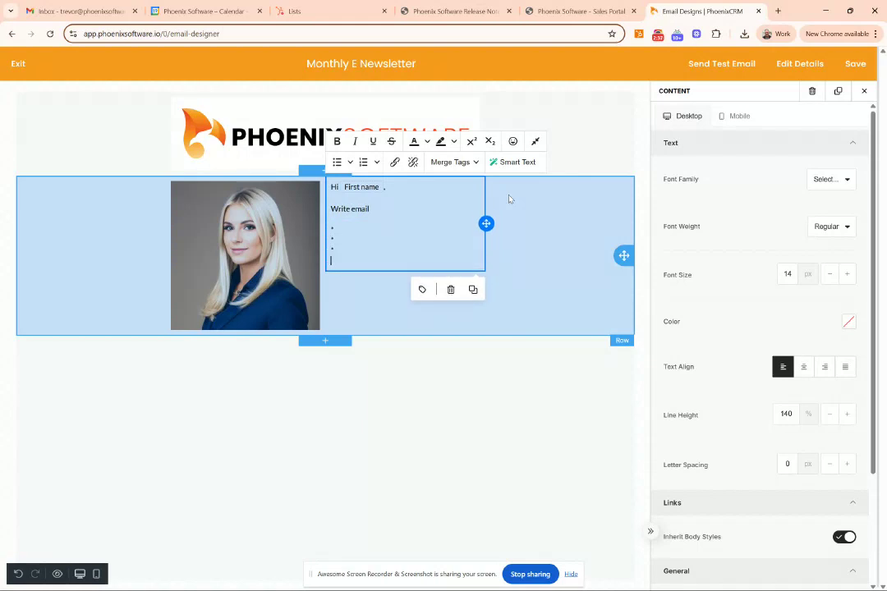
{"action": "key", "text": "Return"}
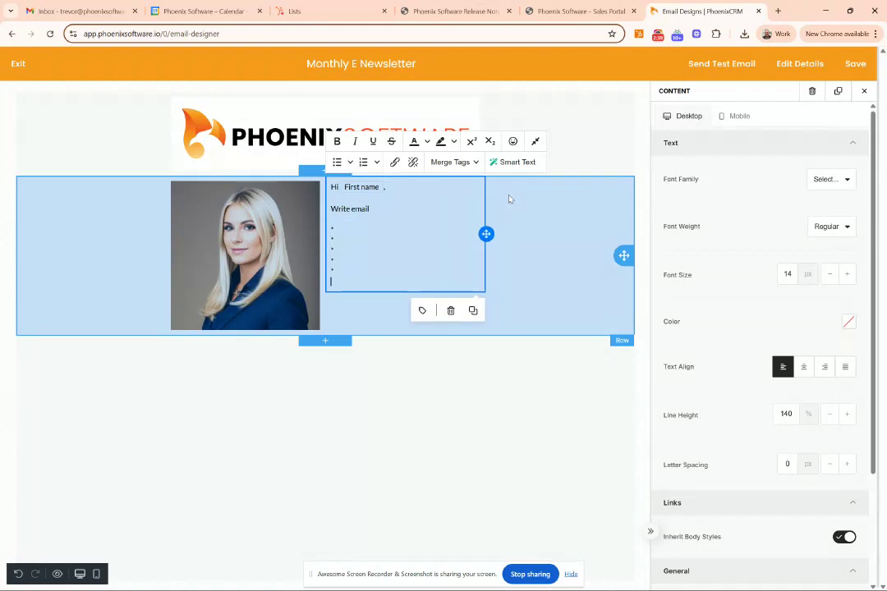
{"action": "key", "text": "Return"}
Step: Close the message with "Regards," and the sender's first name, then leave the text block
{"action": "key", "text": "Return"}
{"action": "type", "text": "Regards,"}
{"action": "key", "text": "Return"}
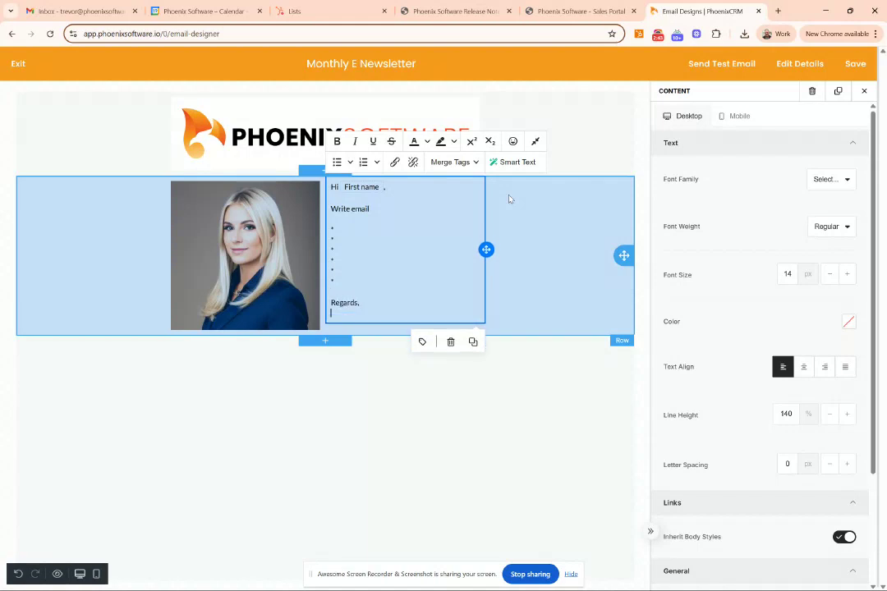
{"action": "type", "text": "Trevor"}
{"action": "left_click", "coordinate": [556, 372]}
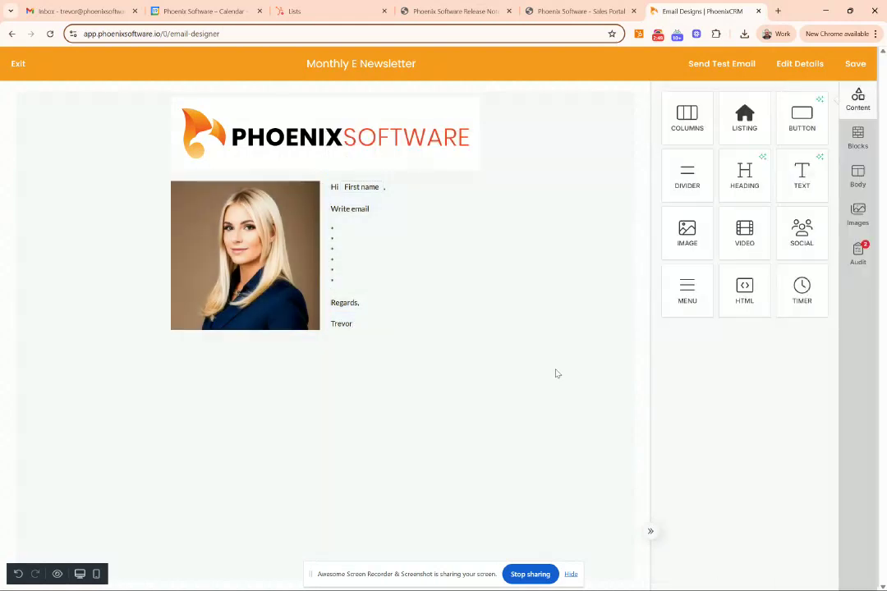
Step: Add a blank single-column row below the agent photo row and place a heading block in it
{"action": "left_click", "coordinate": [857, 138]}
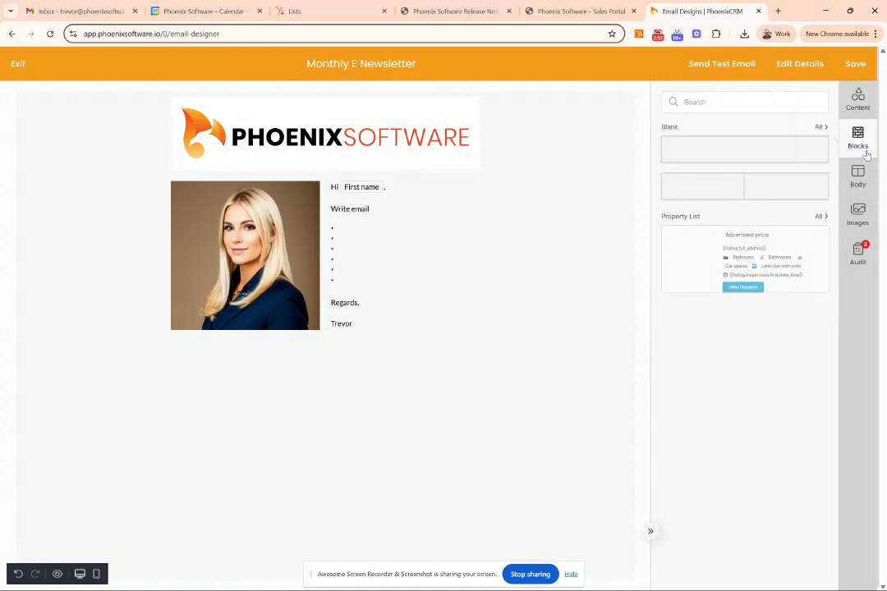
{"action": "left_click_drag", "start_coordinate": [792, 149], "coordinate": [584, 333]}
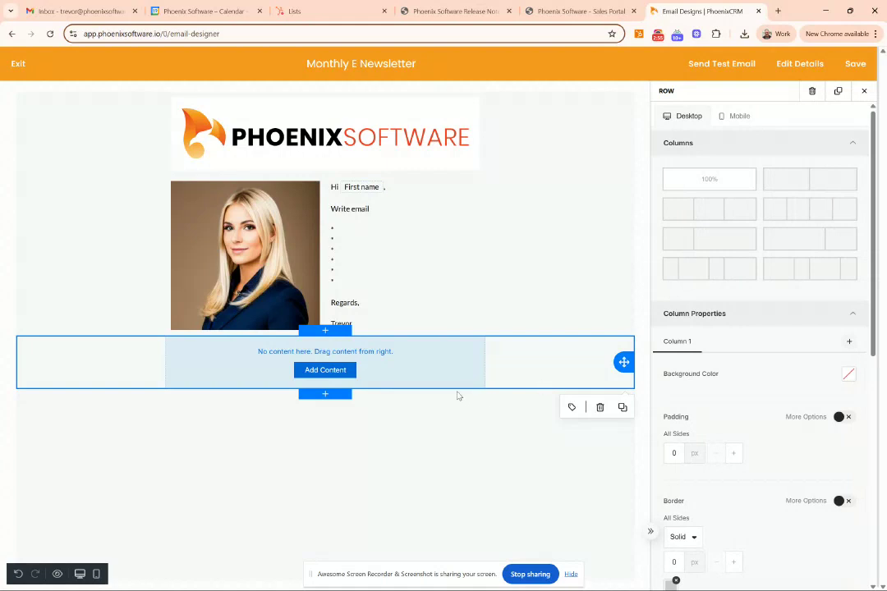
{"action": "left_click", "coordinate": [325, 370]}
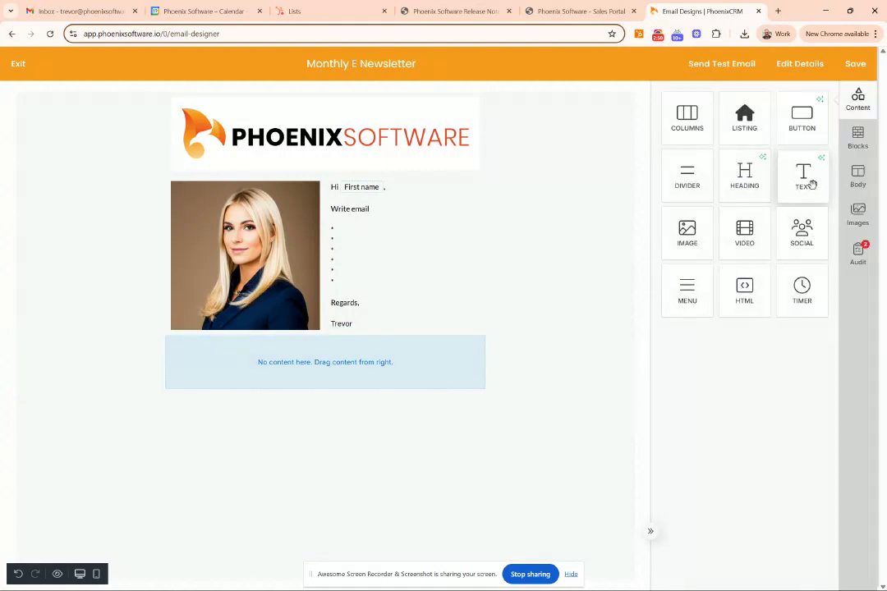
{"action": "left_click_drag", "start_coordinate": [745, 174], "coordinate": [473, 359]}
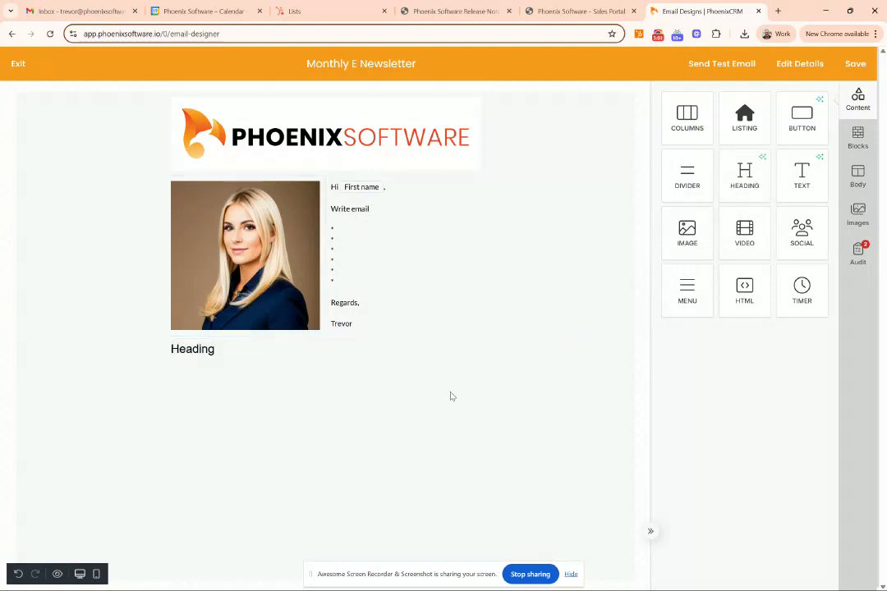
Step: Replace the new heading's placeholder text with "Selling in Winter" and leave the heading block
{"action": "left_click", "coordinate": [244, 349]}
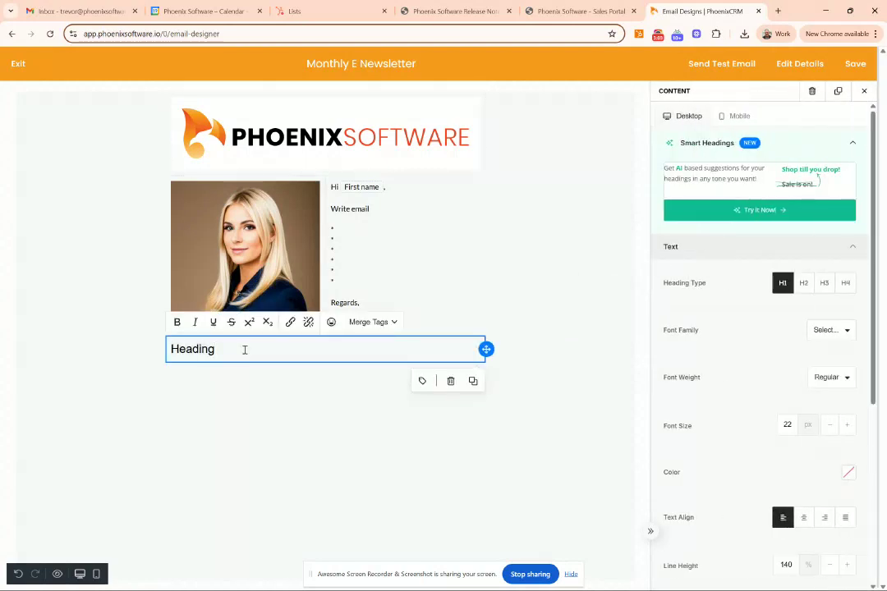
{"action": "key", "text": "BackSpace"}
{"action": "key", "text": "BackSpace"}
{"action": "key", "text": "BackSpace"}
{"action": "key", "text": "BackSpace"}
{"action": "key", "text": "BackSpace"}
{"action": "key", "text": "BackSpace"}
{"action": "type", "text": "Selling in Winte"}
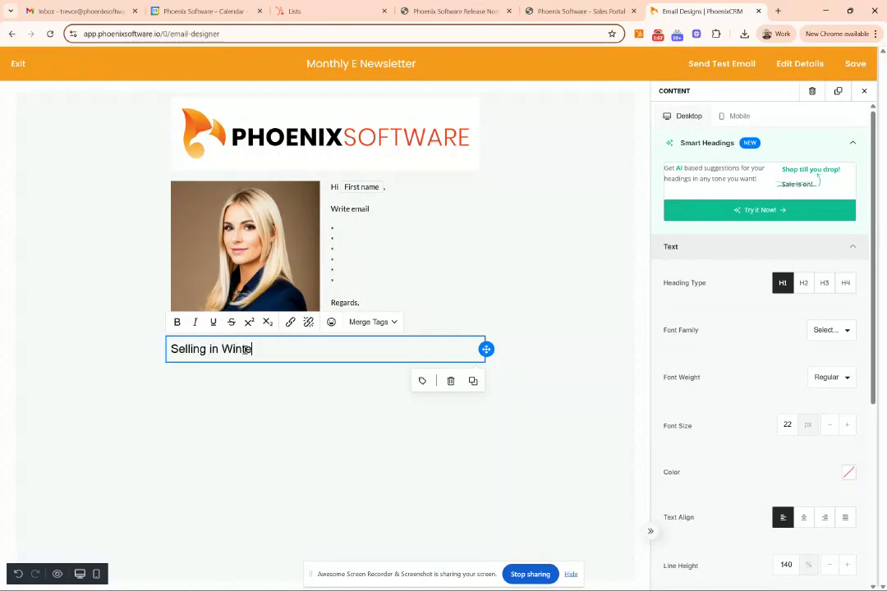
{"action": "type", "text": "r"}
{"action": "left_click", "coordinate": [267, 396]}
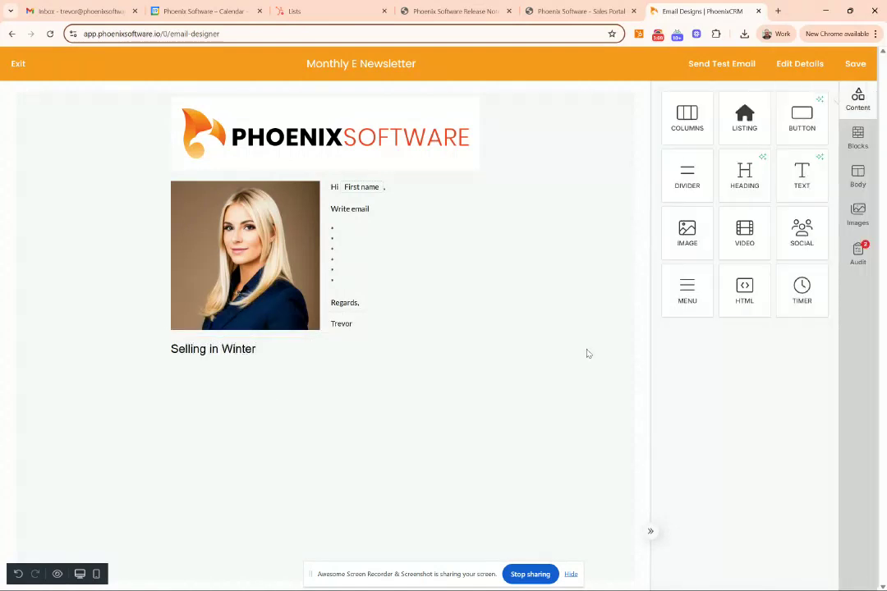
Step: Add another blank single-column row under the "Selling in Winter" heading and place a text block in it
{"action": "left_click", "coordinate": [857, 140]}
{"action": "left_click_drag", "start_coordinate": [773, 145], "coordinate": [548, 377]}
{"action": "left_click", "coordinate": [351, 401]}
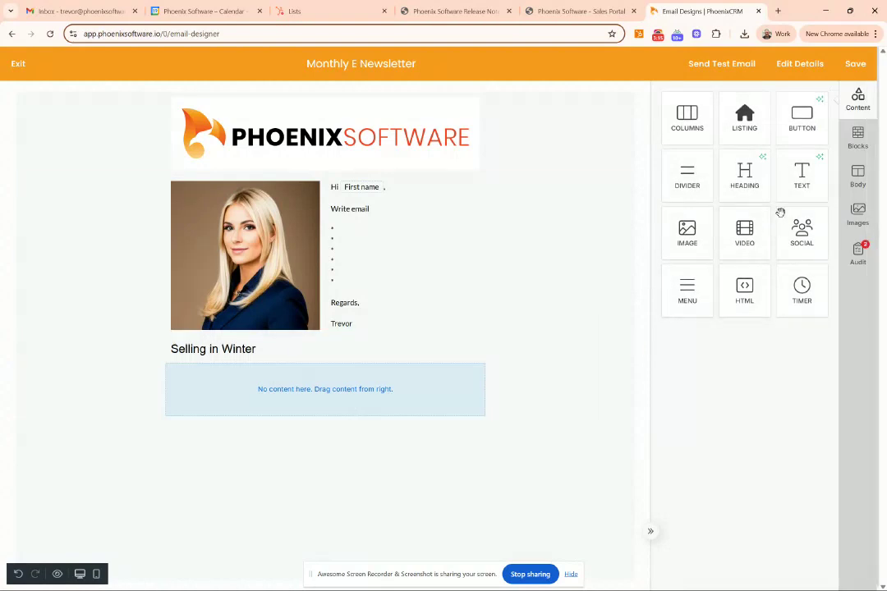
{"action": "left_click_drag", "start_coordinate": [780, 200], "coordinate": [439, 405]}
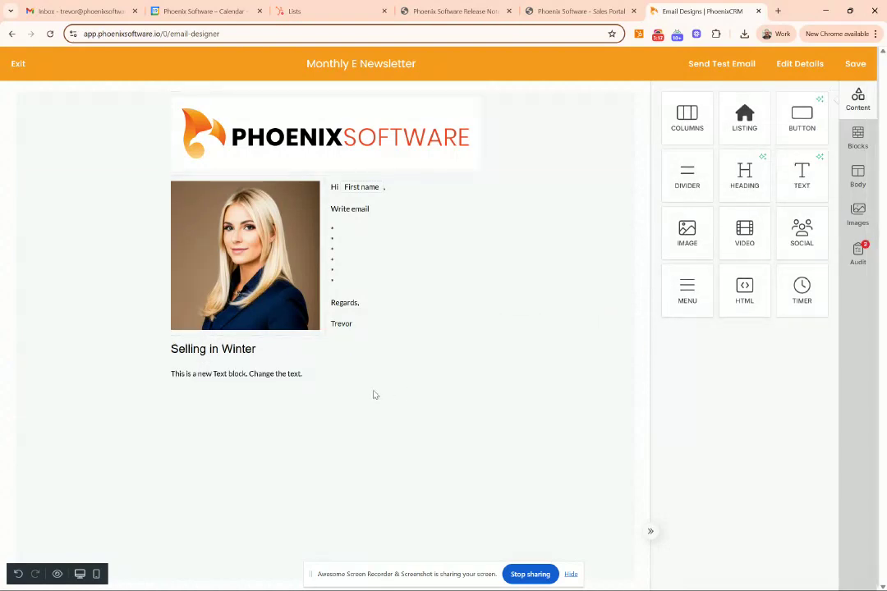
Step: Replace the new text block's placeholder with "Selling property in winter benefits" and expand it using the Smart Text Expand Text option
{"action": "left_click", "coordinate": [331, 378]}
{"action": "left_click_drag", "start_coordinate": [323, 373], "coordinate": [174, 364]}
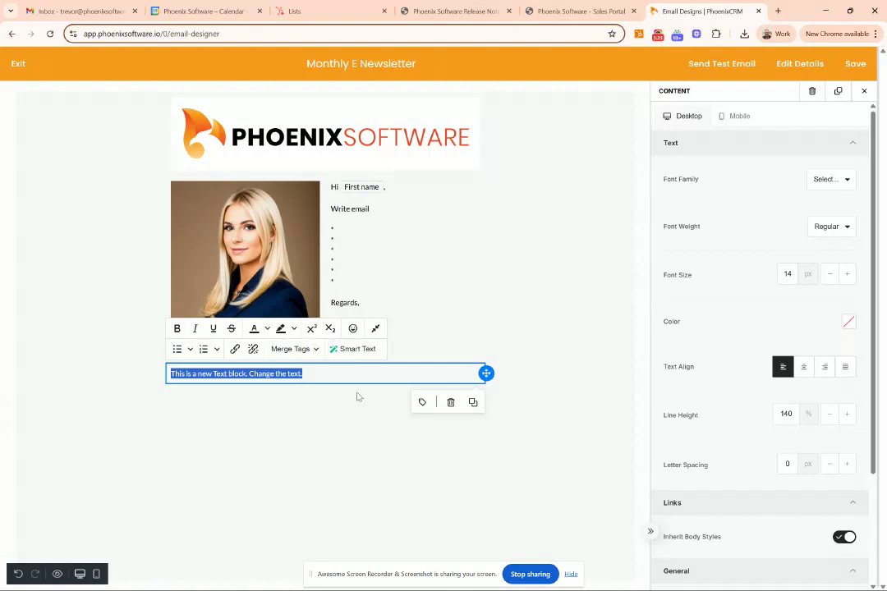
{"action": "type", "text": "s"}
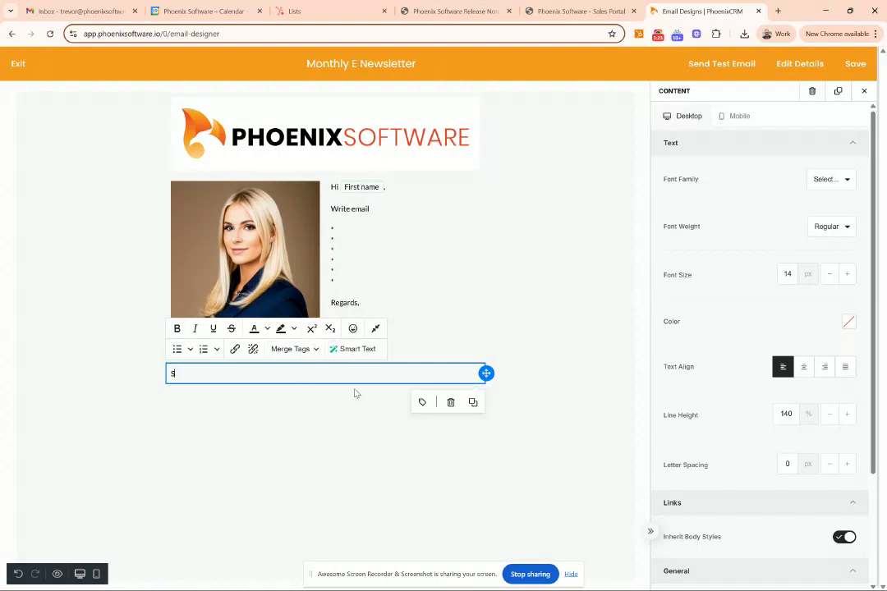
{"action": "type", "text": "elling property in winter benefits:"}
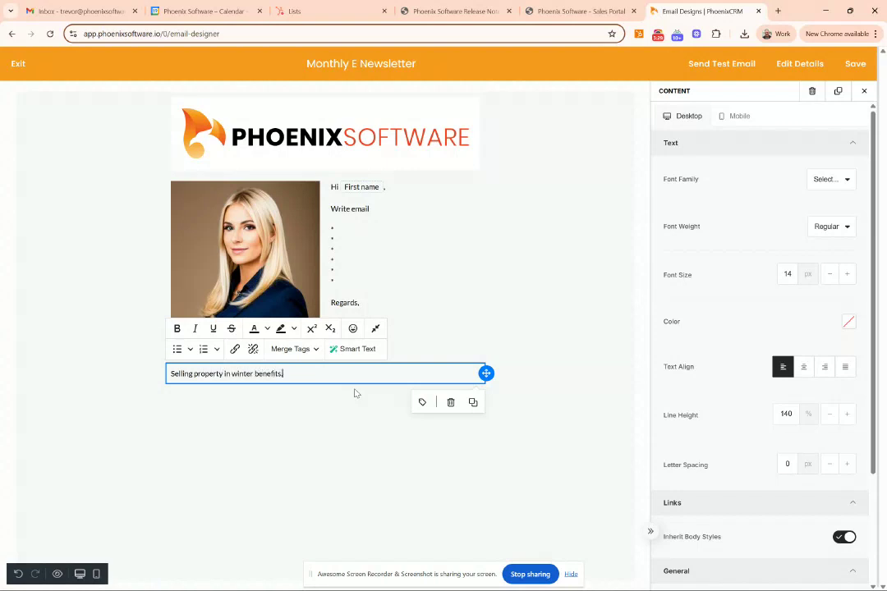
{"action": "left_click_drag", "start_coordinate": [308, 375], "coordinate": [171, 377]}
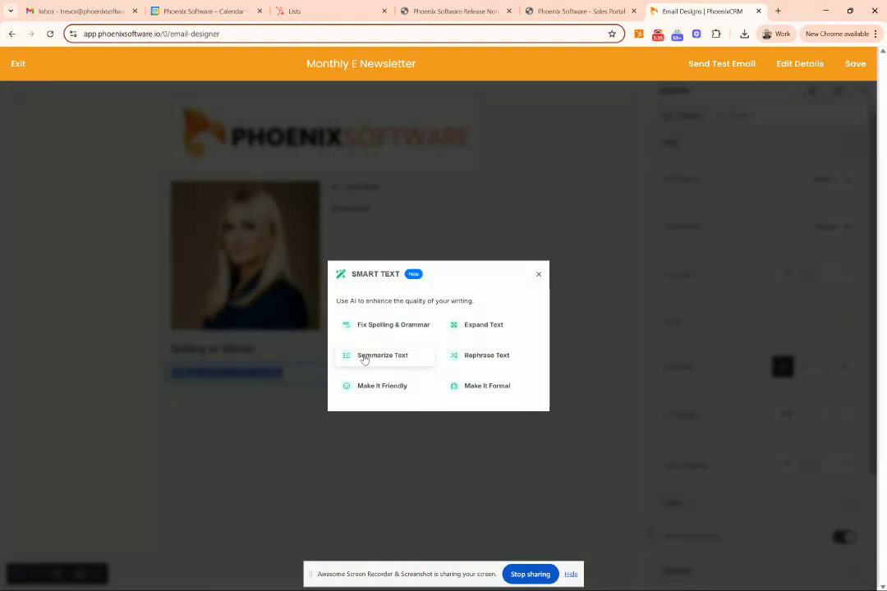
{"action": "left_click", "coordinate": [472, 332]}
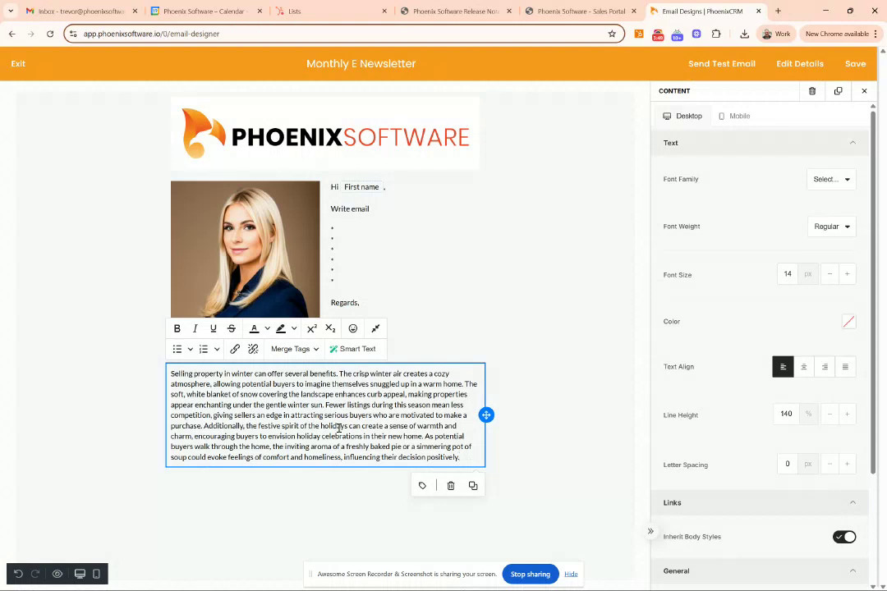
Step: Split the expanded winter text into three paragraphs, breaking before "The soft, white blanket" and "As potential buyers", and close the block's settings
{"action": "left_click", "coordinate": [465, 385]}
{"action": "key", "text": "Return"}
{"action": "key", "text": "Return"}
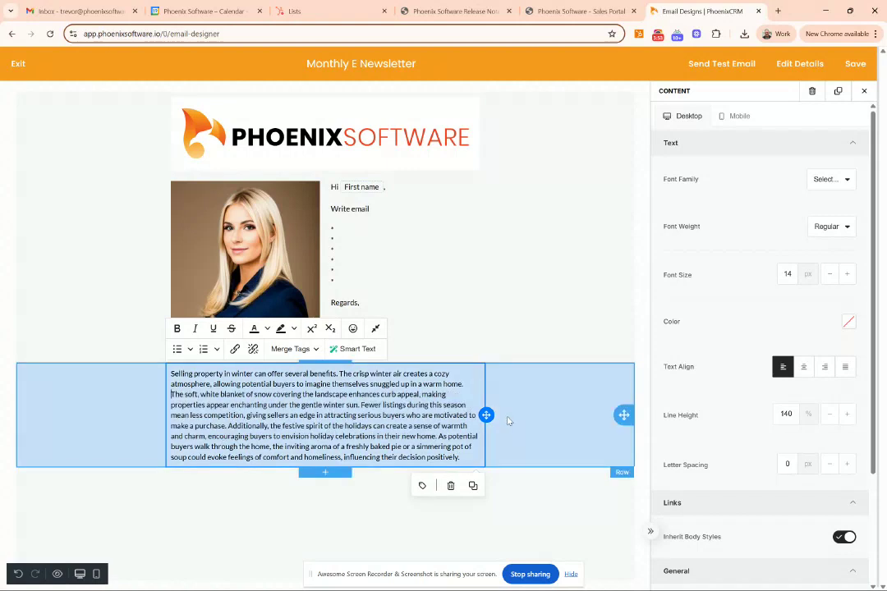
{"action": "left_click", "coordinate": [439, 446]}
{"action": "key", "text": "Return"}
{"action": "key", "text": "Return"}
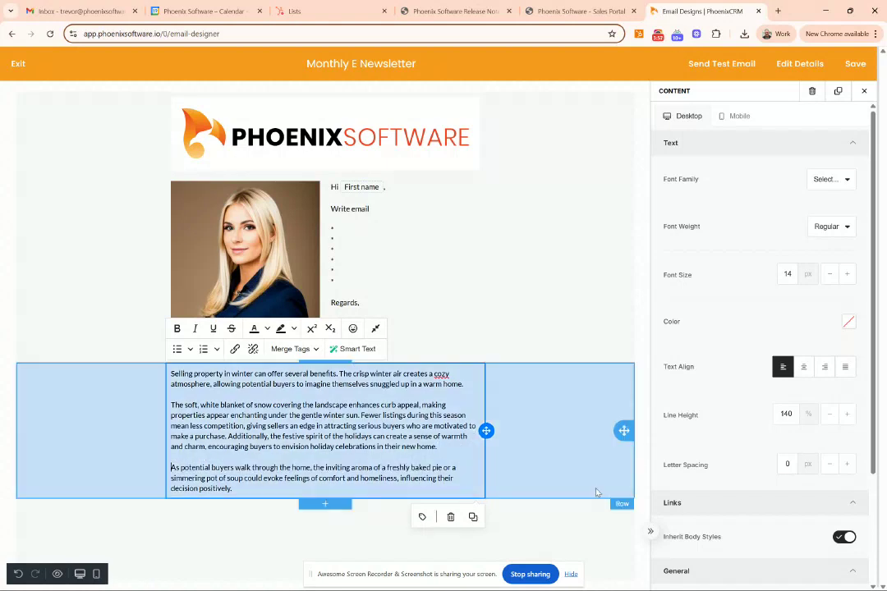
{"action": "left_click", "coordinate": [864, 88]}
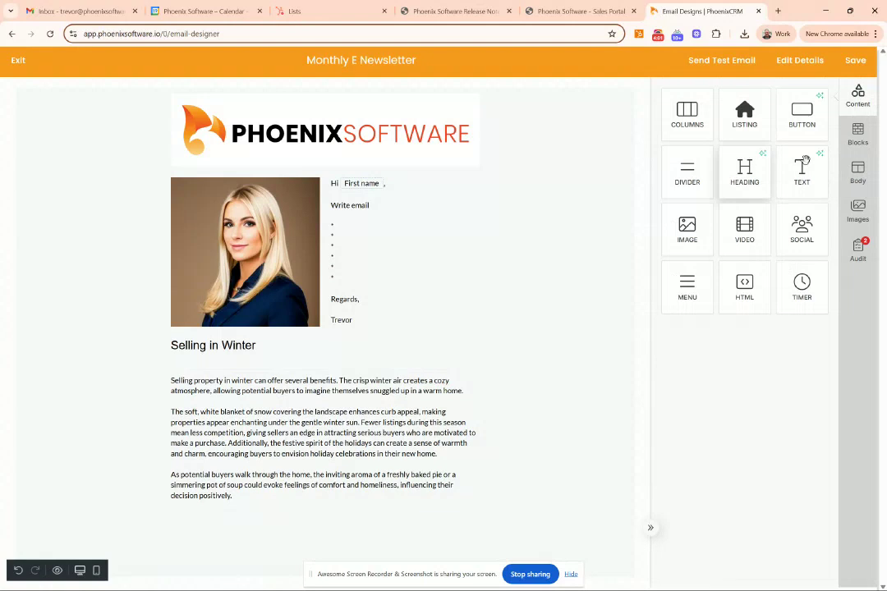
Step: Add a blank single-column row below the winter article and place a listing block in it
{"action": "left_click", "coordinate": [860, 133]}
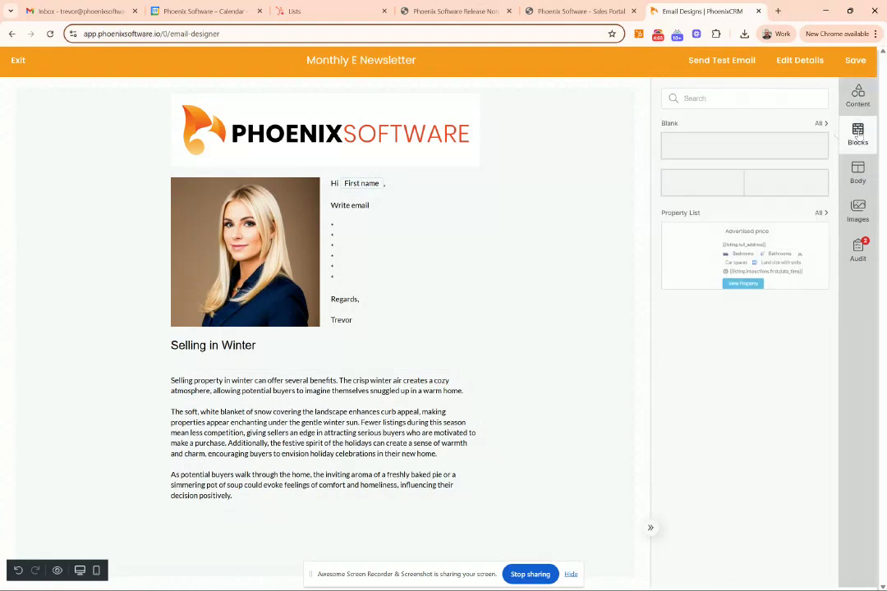
{"action": "left_click_drag", "start_coordinate": [804, 153], "coordinate": [564, 526]}
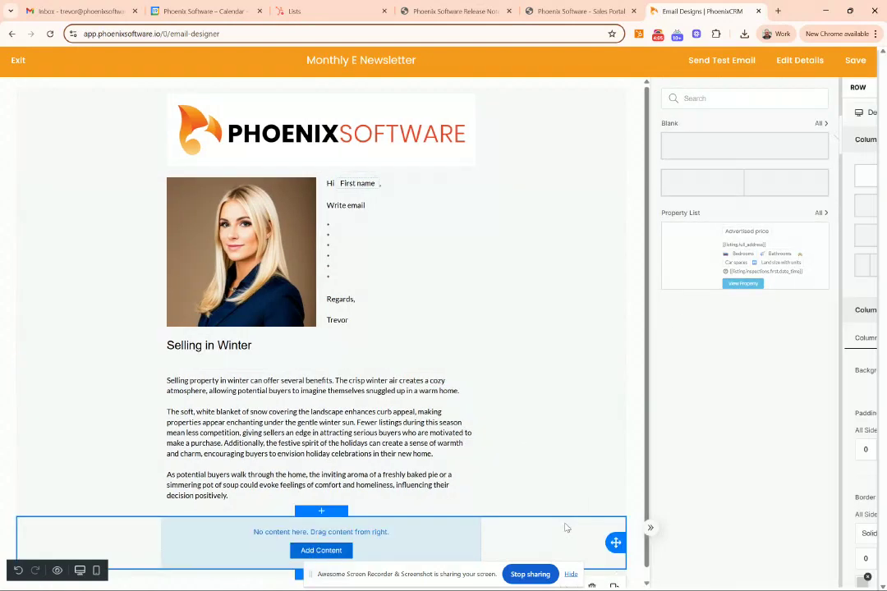
{"action": "left_click", "coordinate": [321, 539]}
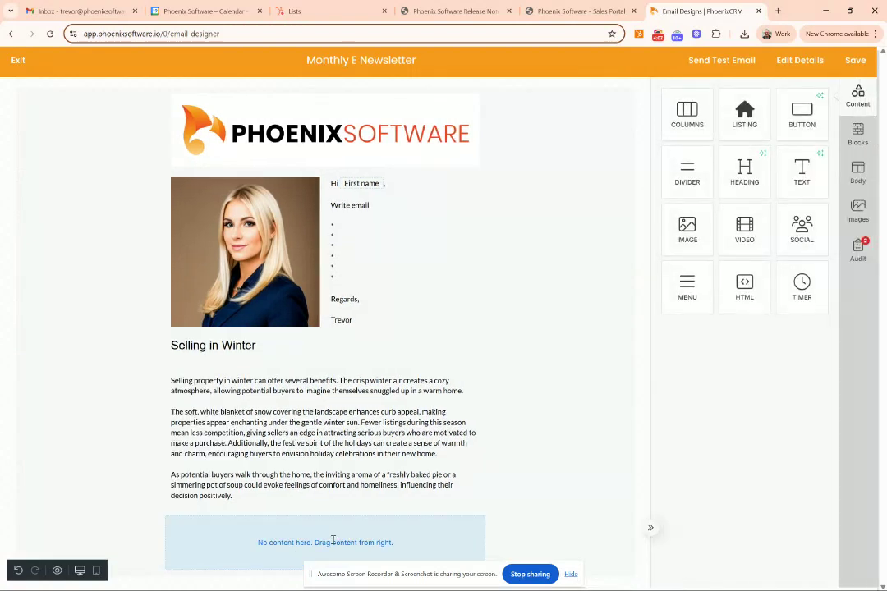
{"action": "left_click_drag", "start_coordinate": [741, 121], "coordinate": [410, 543]}
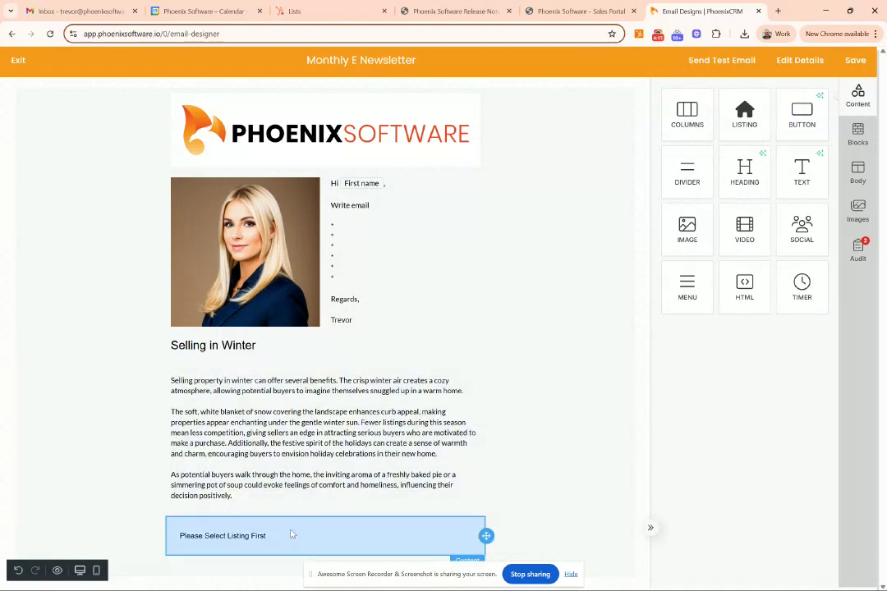
Step: Fill the listing block with the sold Castle Hill residential listing that has the kitchen and dining photo
{"action": "left_click", "coordinate": [280, 535]}
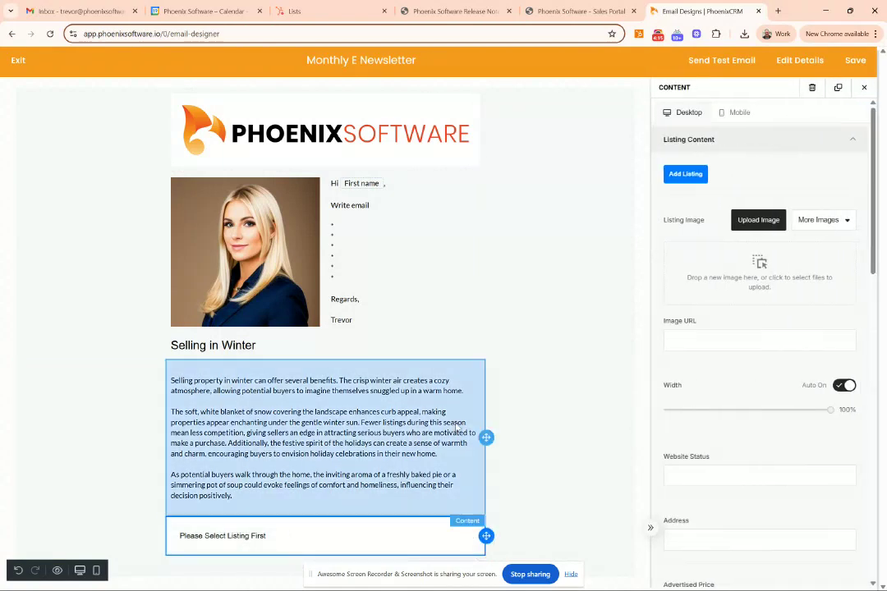
{"action": "scroll", "coordinate": [702, 180], "scroll_direction": "down", "scroll_amount": 4}
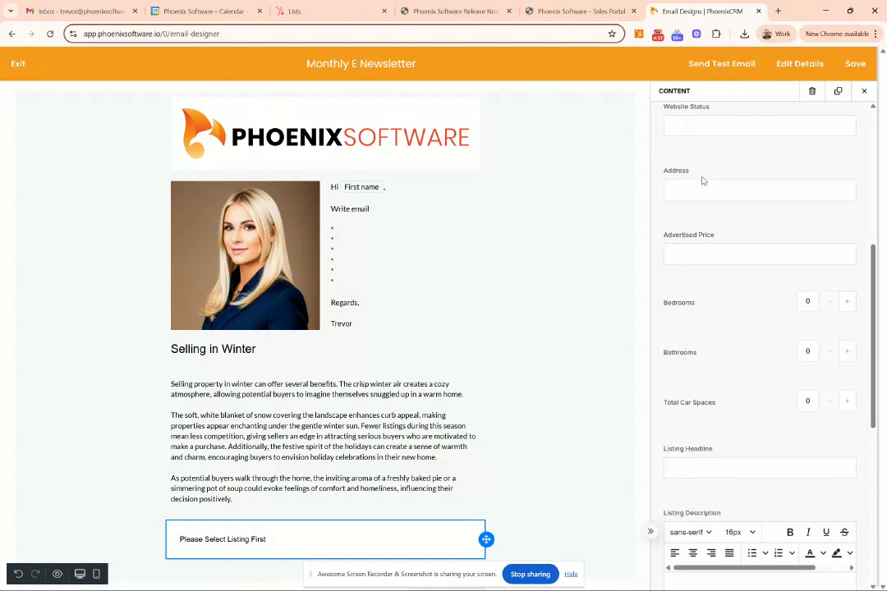
{"action": "scroll", "coordinate": [702, 179], "scroll_direction": "up", "scroll_amount": 4}
{"action": "left_click", "coordinate": [699, 179]}
{"action": "scroll", "coordinate": [486, 233], "scroll_direction": "down", "scroll_amount": 3}
{"action": "scroll", "coordinate": [486, 233], "scroll_direction": "down", "scroll_amount": 4}
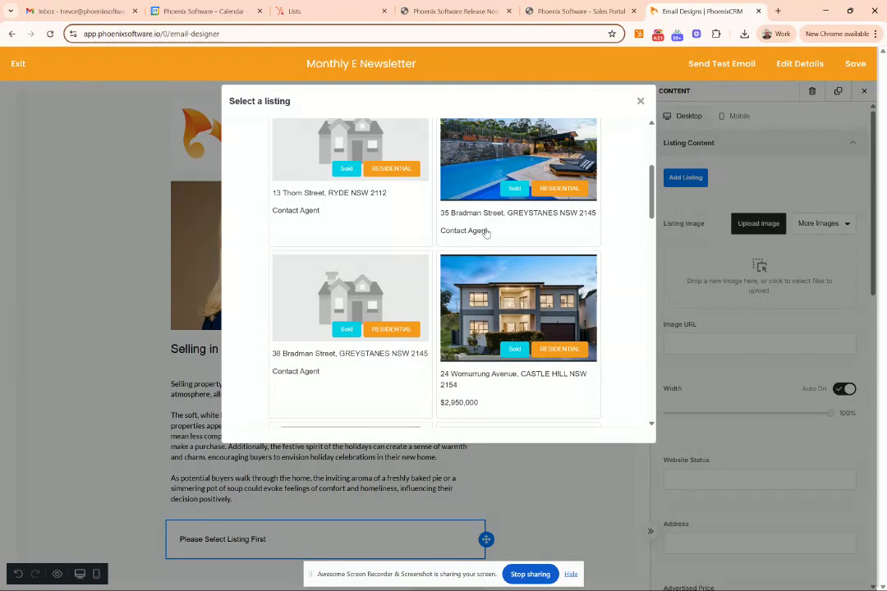
{"action": "scroll", "coordinate": [486, 233], "scroll_direction": "down", "scroll_amount": 3}
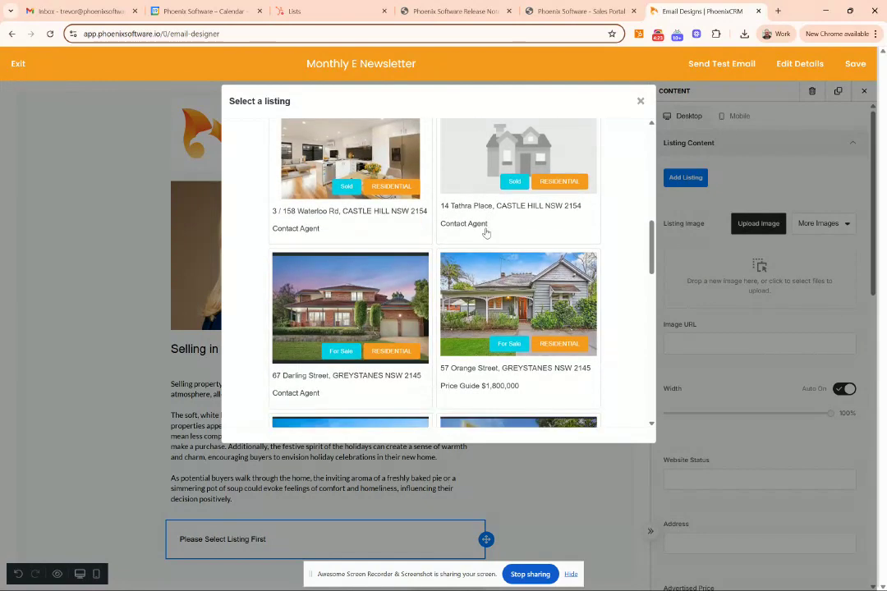
{"action": "scroll", "coordinate": [486, 233], "scroll_direction": "up", "scroll_amount": 2}
{"action": "left_click", "coordinate": [366, 253]}
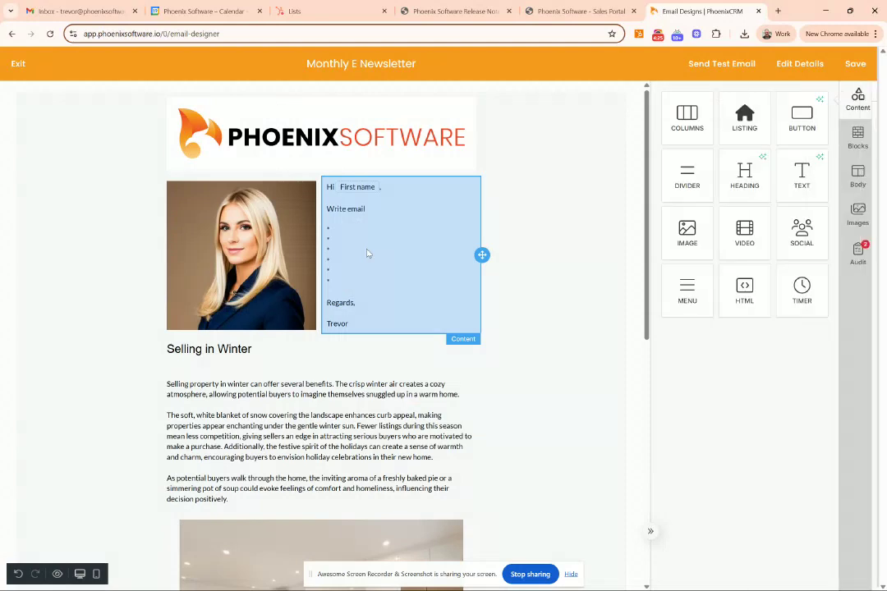
Step: Duplicate the "Selling in Winter" heading row and move the copy between the winter article and the property listing
{"action": "scroll", "coordinate": [566, 345], "scroll_direction": "down", "scroll_amount": 5}
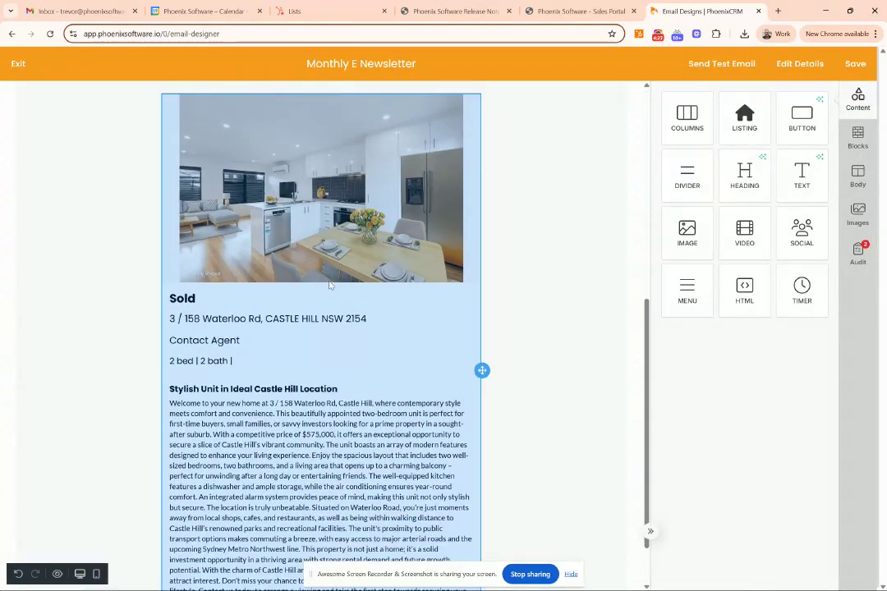
{"action": "scroll", "coordinate": [333, 312], "scroll_direction": "up", "scroll_amount": 3}
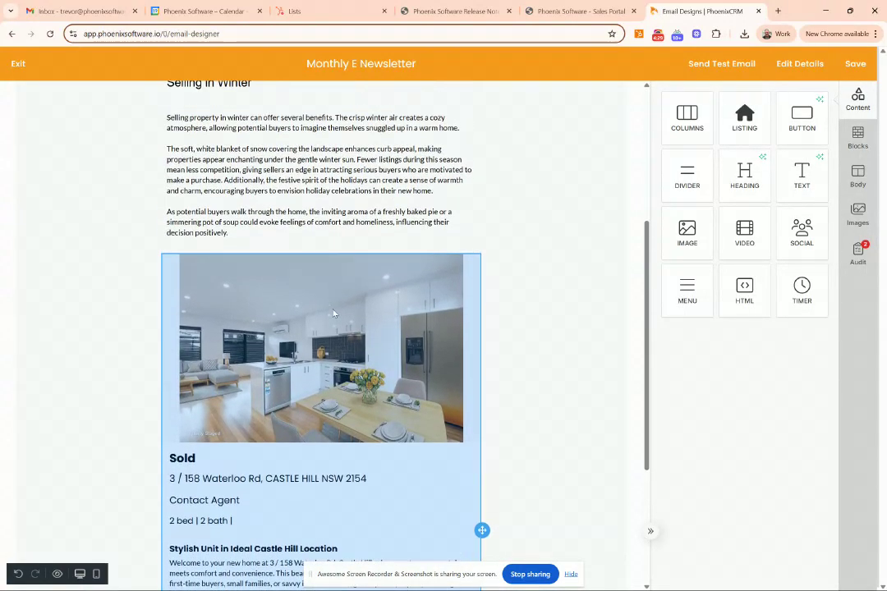
{"action": "scroll", "coordinate": [333, 311], "scroll_direction": "up", "scroll_amount": 1}
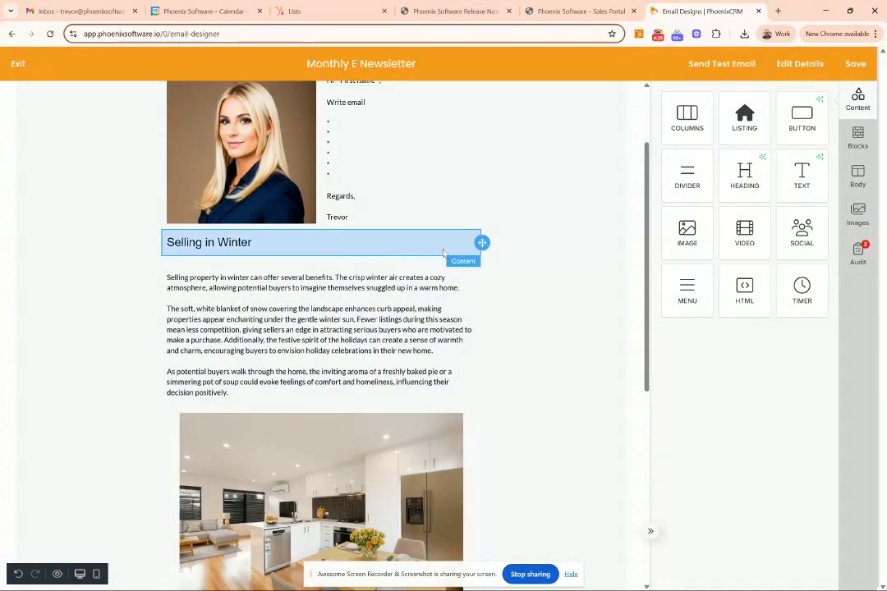
{"action": "left_click", "coordinate": [515, 251]}
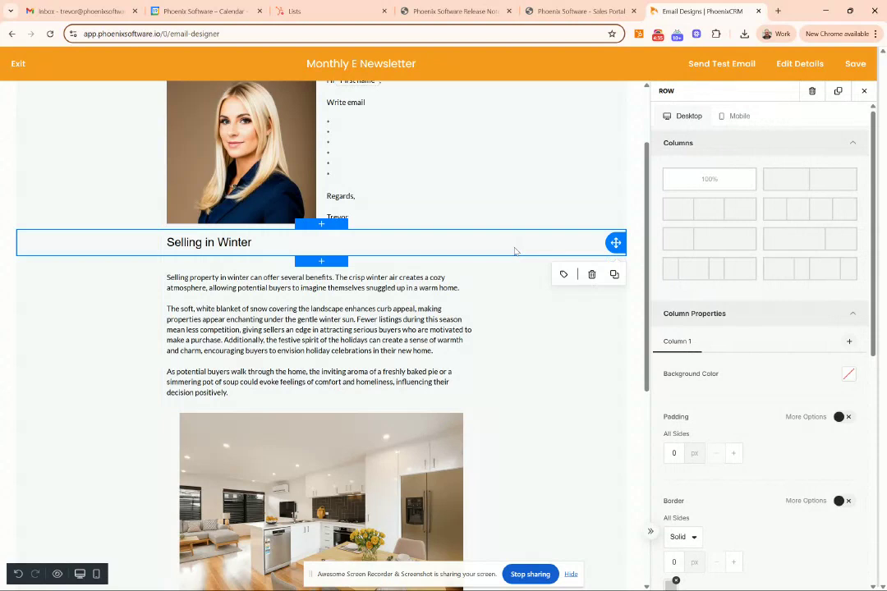
{"action": "left_click", "coordinate": [617, 279]}
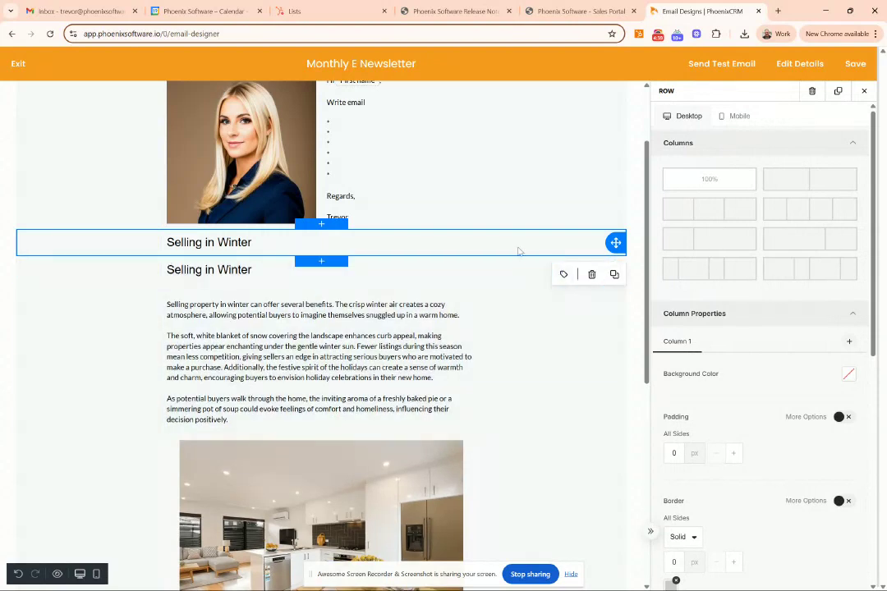
{"action": "left_click", "coordinate": [521, 273]}
{"action": "left_click_drag", "start_coordinate": [615, 270], "coordinate": [574, 442]}
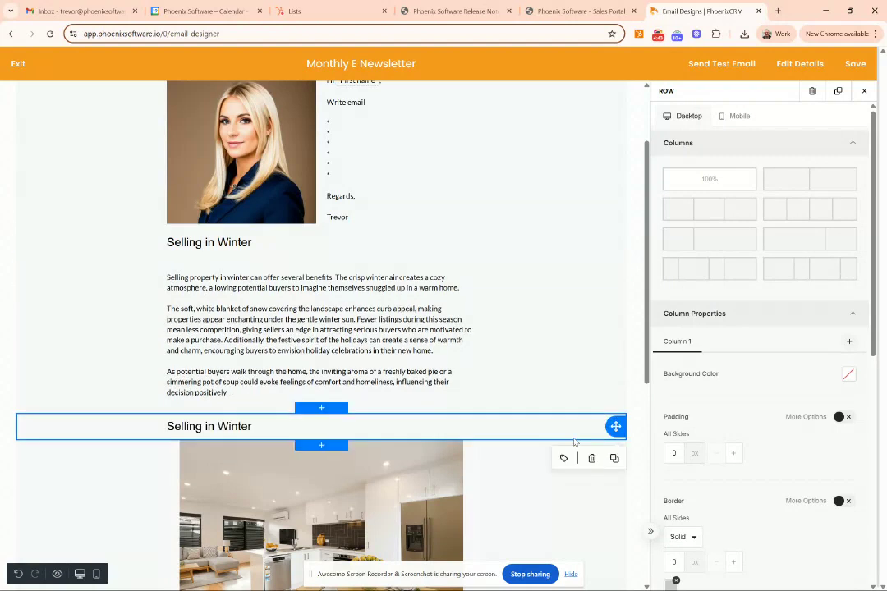
Step: Change the duplicated heading above the property listing to "Sold" and leave the heading block
{"action": "scroll", "coordinate": [538, 459], "scroll_direction": "down", "scroll_amount": 3}
{"action": "left_click", "coordinate": [253, 160]}
{"action": "left_click_drag", "start_coordinate": [253, 160], "coordinate": [168, 163]}
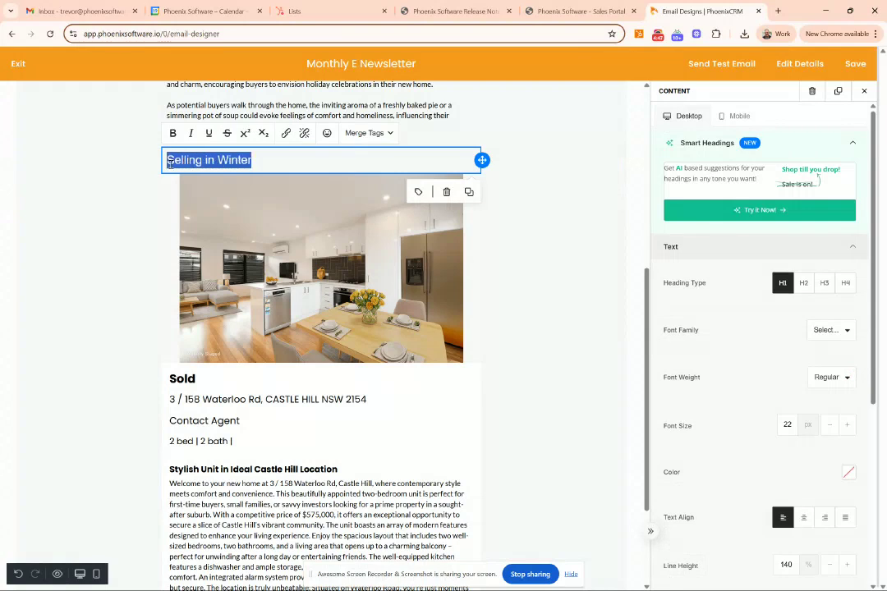
{"action": "type", "text": "Sold"}
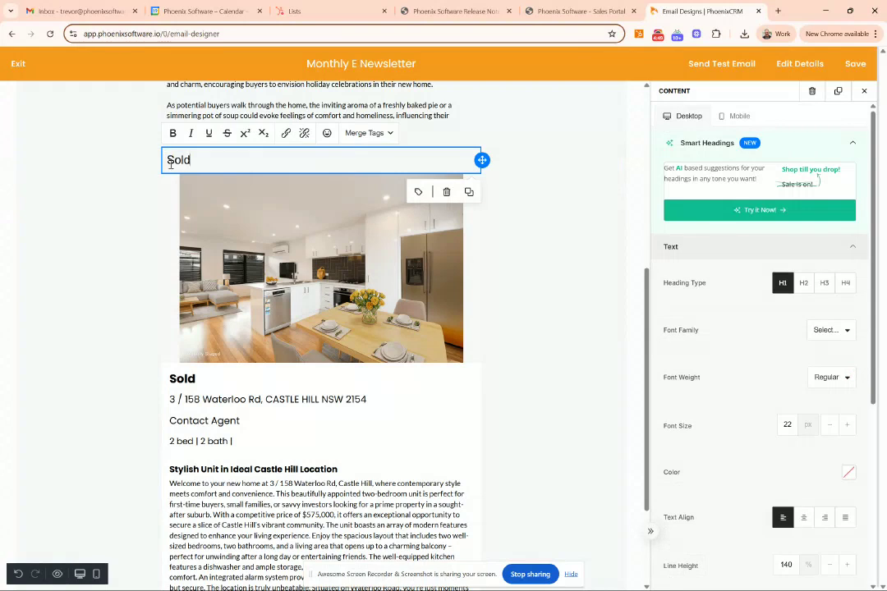
{"action": "left_click", "coordinate": [520, 271]}
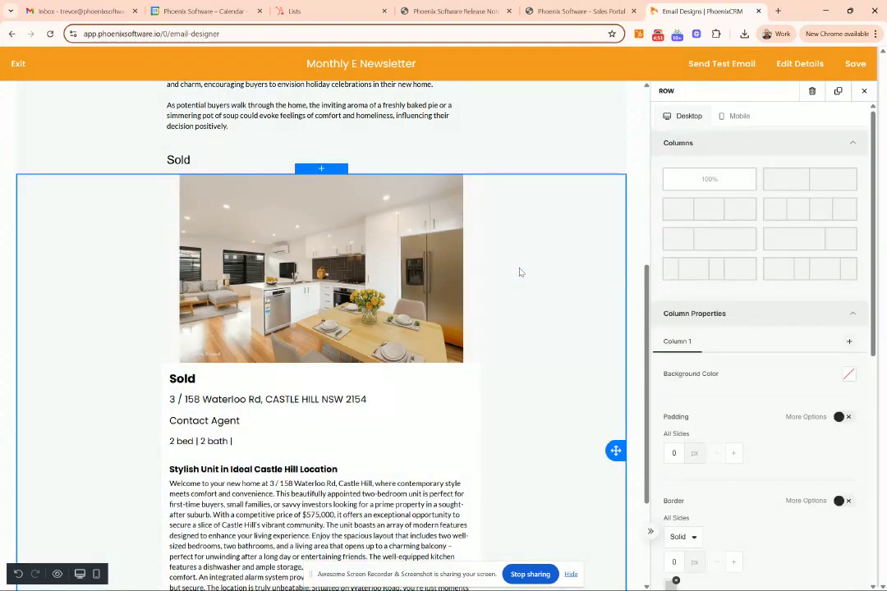
Step: Set the sold listing's website status to "Sold - Suburb Record"
{"action": "left_click", "coordinate": [380, 305]}
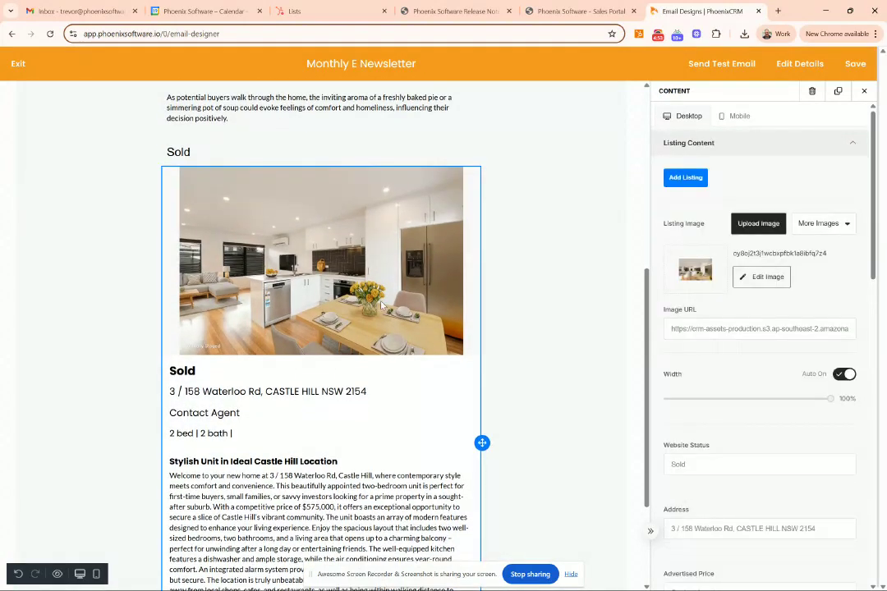
{"action": "scroll", "coordinate": [380, 279], "scroll_direction": "down", "scroll_amount": 2}
{"action": "scroll", "coordinate": [305, 353], "scroll_direction": "up", "scroll_amount": 1}
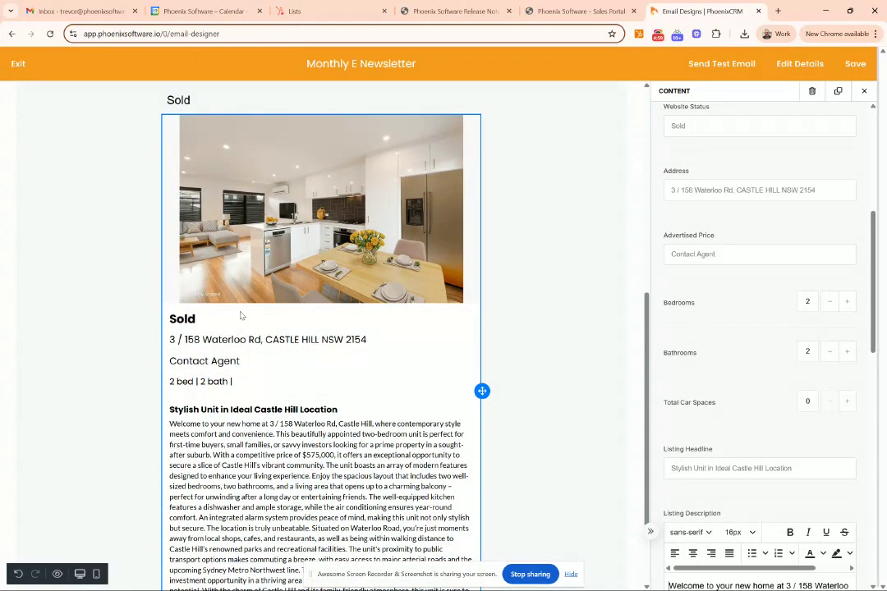
{"action": "left_click", "coordinate": [702, 127]}
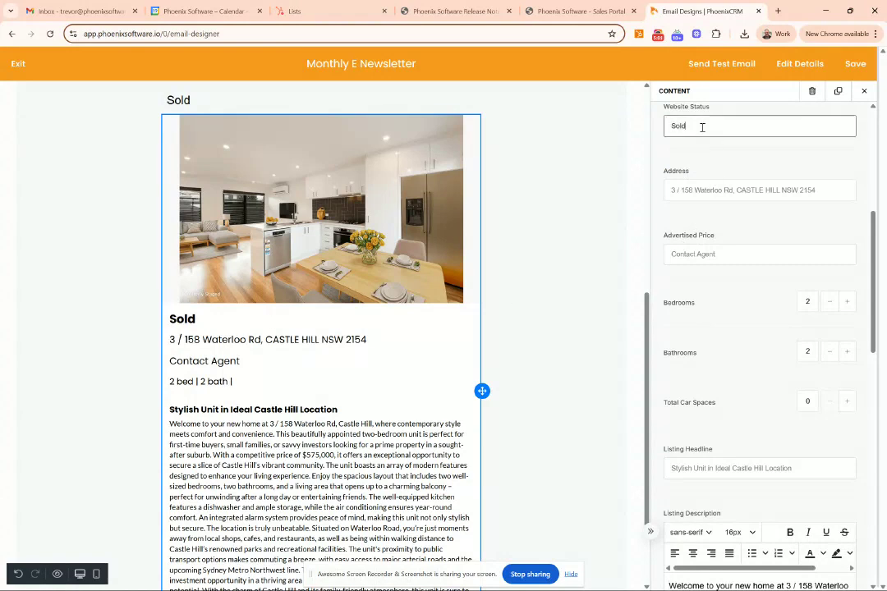
{"action": "type", "text": "- Suburb Record"}
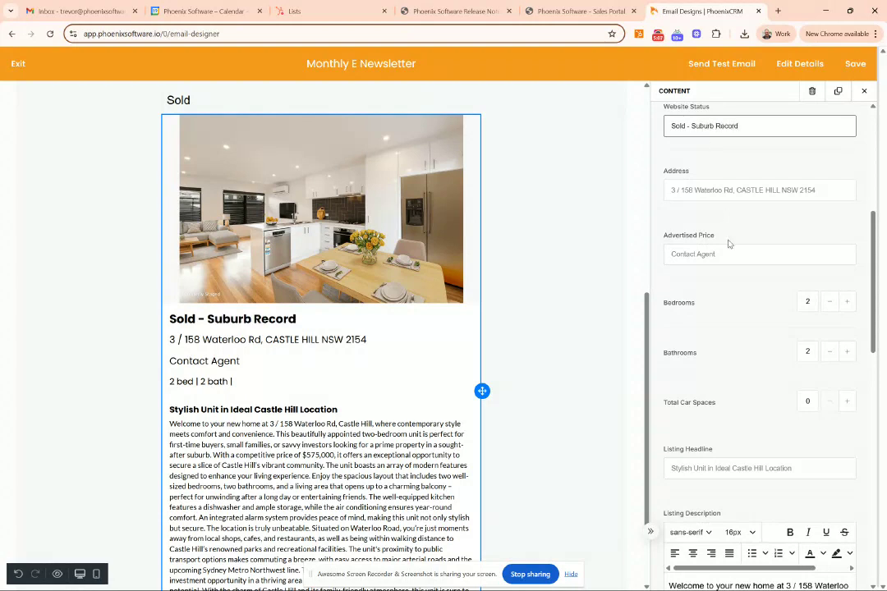
Step: Remove the unit number and street from the listing's address and set its advertised price to "Sold - $2,300,000"
{"action": "left_click_drag", "start_coordinate": [738, 191], "coordinate": [668, 189]}
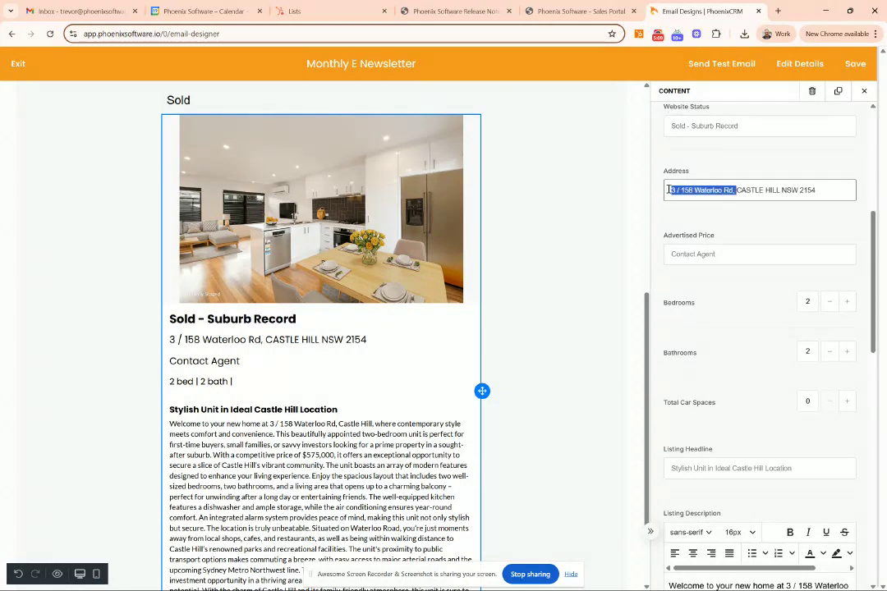
{"action": "key", "text": "BackSpace"}
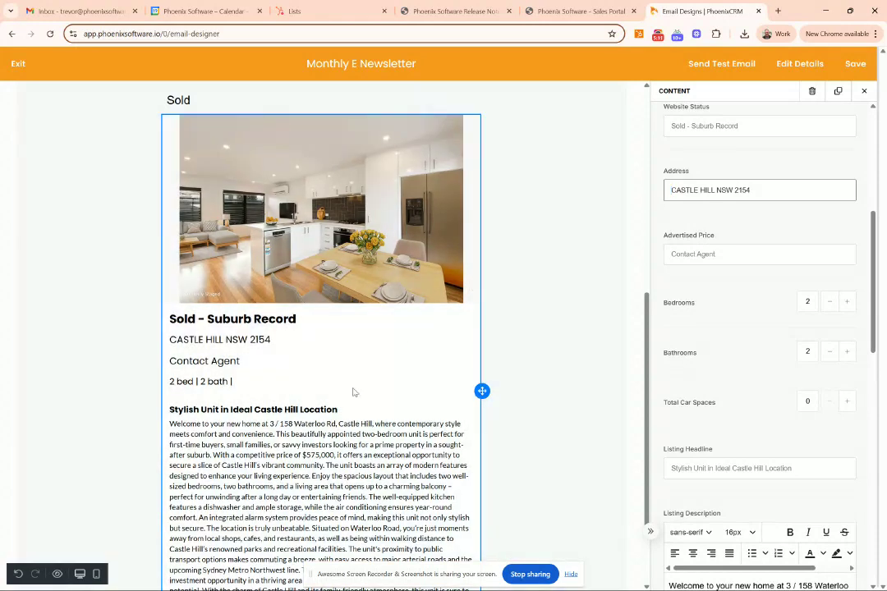
{"action": "scroll", "coordinate": [346, 369], "scroll_direction": "down", "scroll_amount": 1}
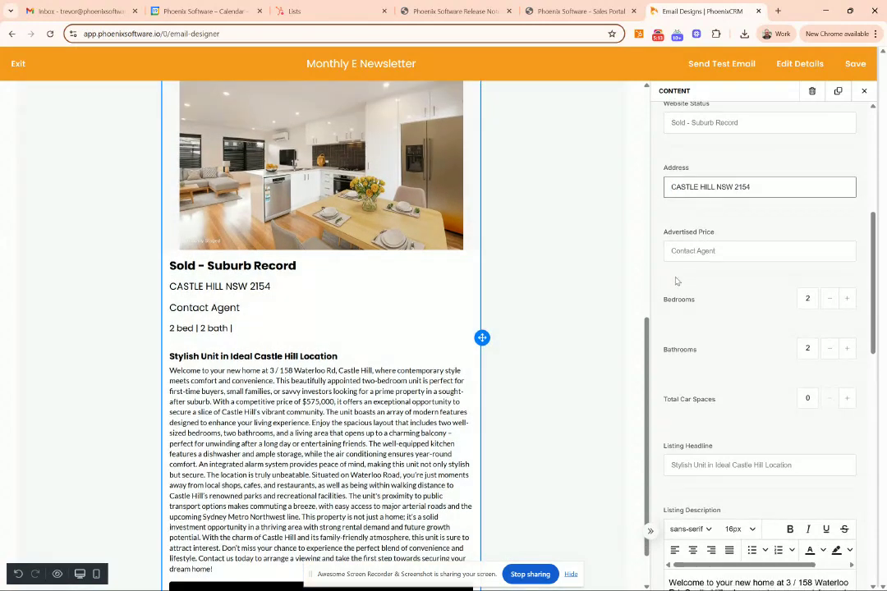
{"action": "scroll", "coordinate": [711, 202], "scroll_direction": "down", "scroll_amount": 1}
{"action": "left_click", "coordinate": [711, 202]}
{"action": "key", "text": "ctrl+a"}
{"action": "type", "text": "S"}
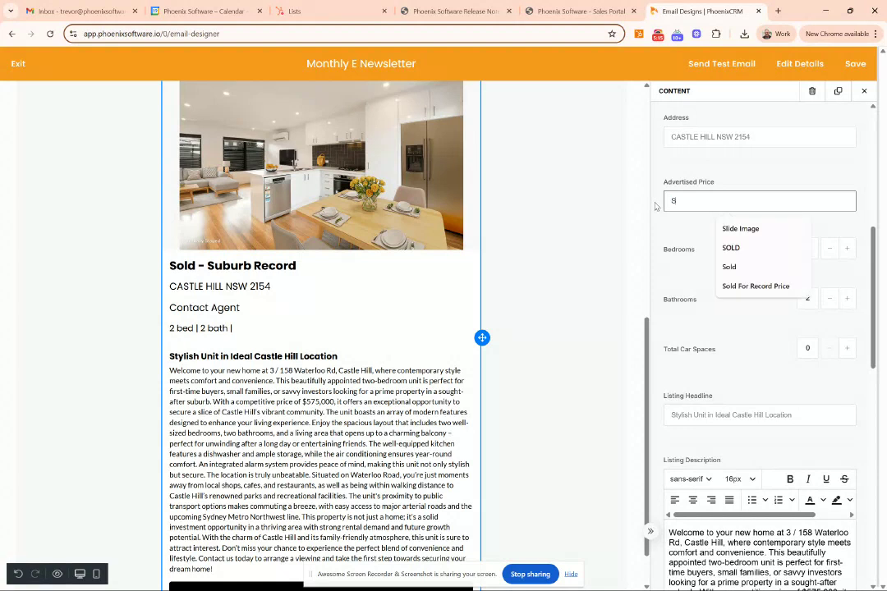
{"action": "type", "text": "old - $2,300,00"}
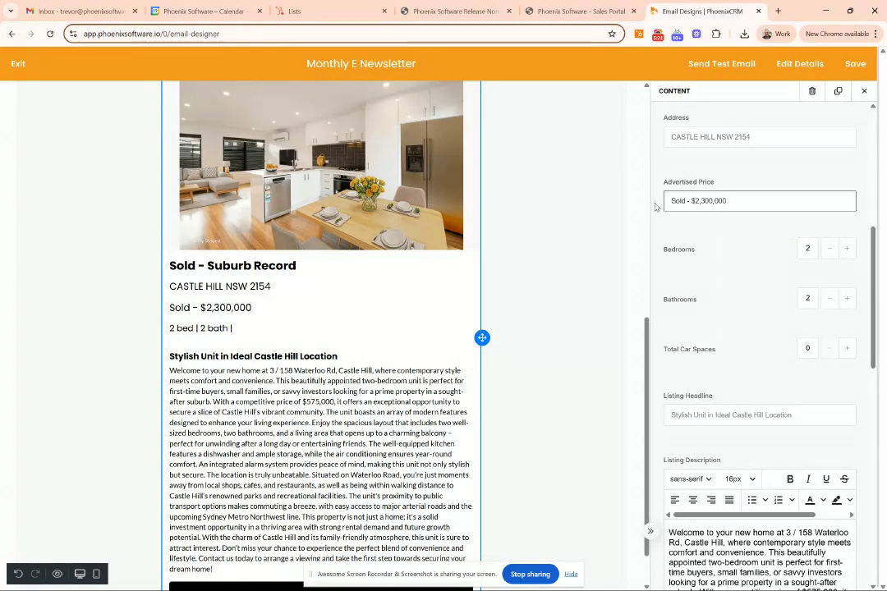
Step: Shorten the listing description by deleting everything from "The well-equipped kitchen features" to the end, and leave the listing block
{"action": "scroll", "coordinate": [727, 298], "scroll_direction": "down", "scroll_amount": 5}
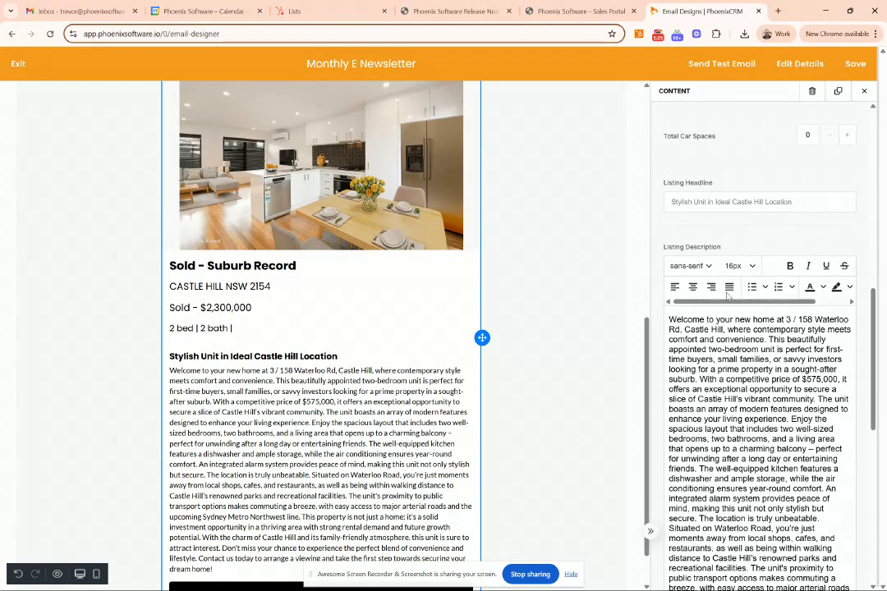
{"action": "scroll", "coordinate": [820, 376], "scroll_direction": "down", "scroll_amount": 1}
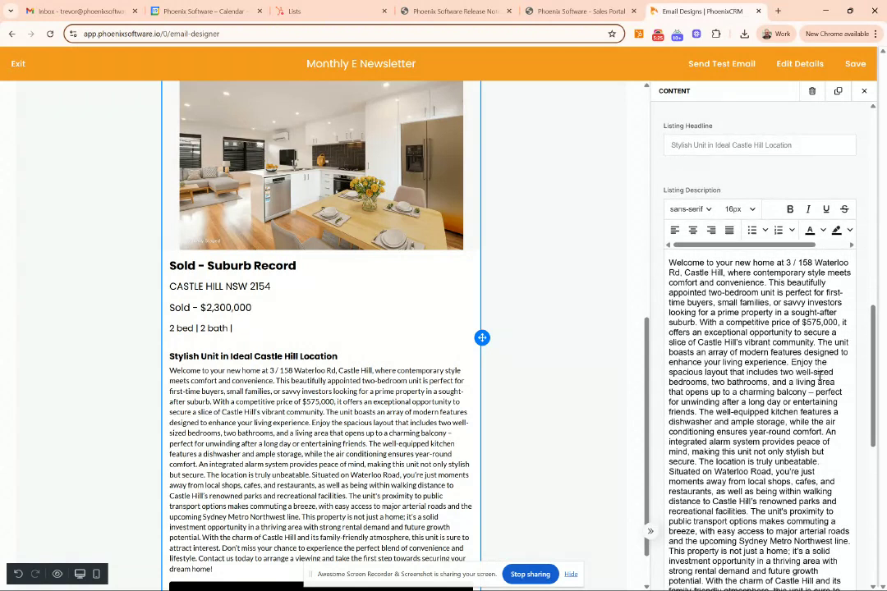
{"action": "scroll", "coordinate": [819, 376], "scroll_direction": "down", "scroll_amount": 2}
{"action": "left_click_drag", "start_coordinate": [700, 309], "coordinate": [805, 564]}
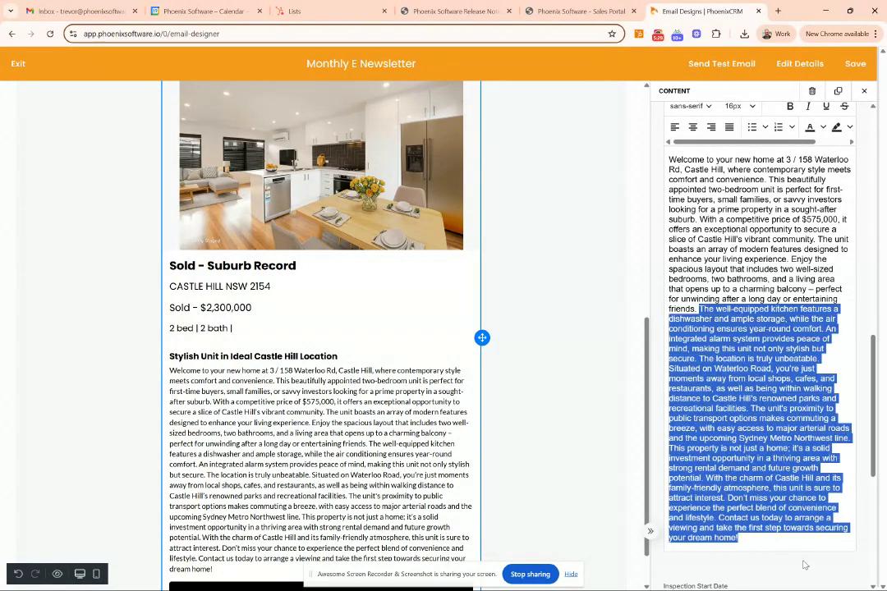
{"action": "key", "text": "BackSpace"}
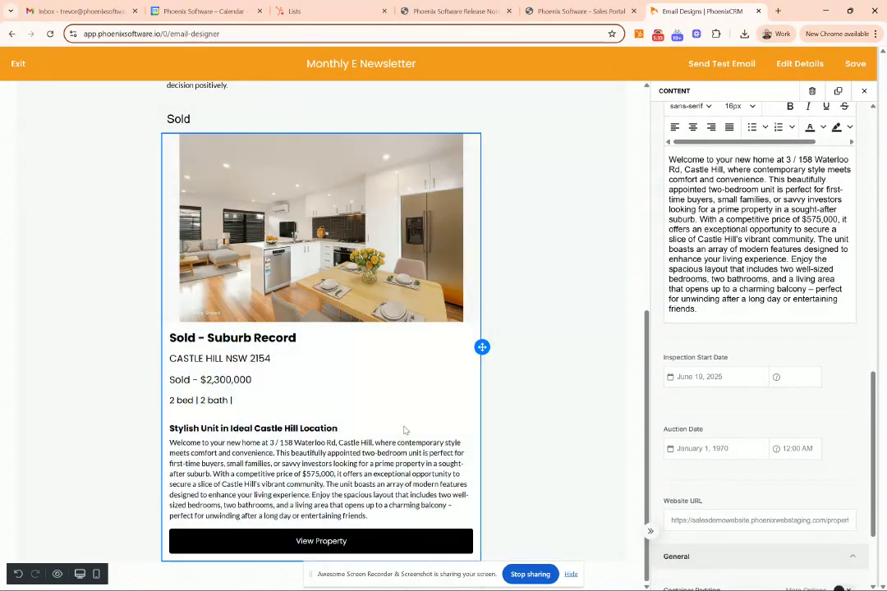
{"action": "scroll", "coordinate": [717, 415], "scroll_direction": "down", "scroll_amount": 3}
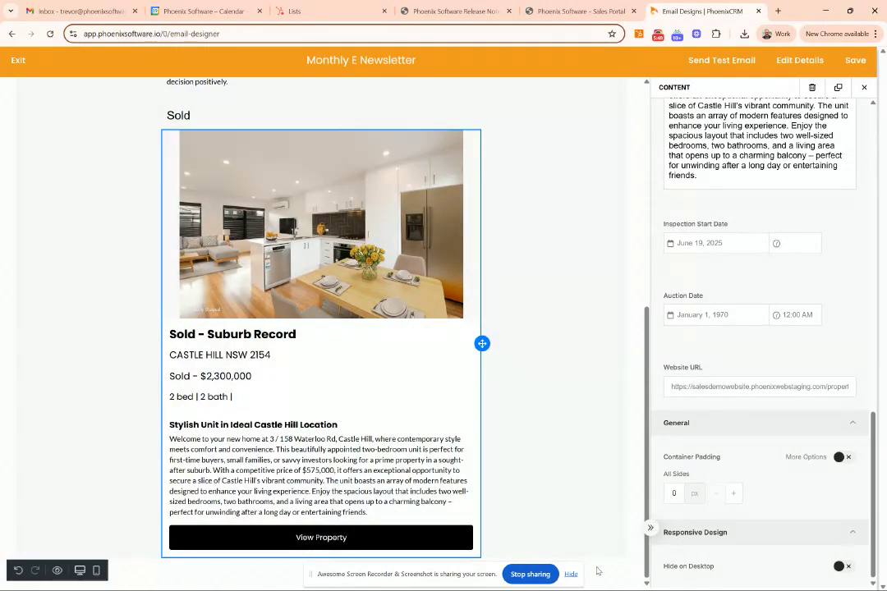
{"action": "left_click", "coordinate": [597, 570]}
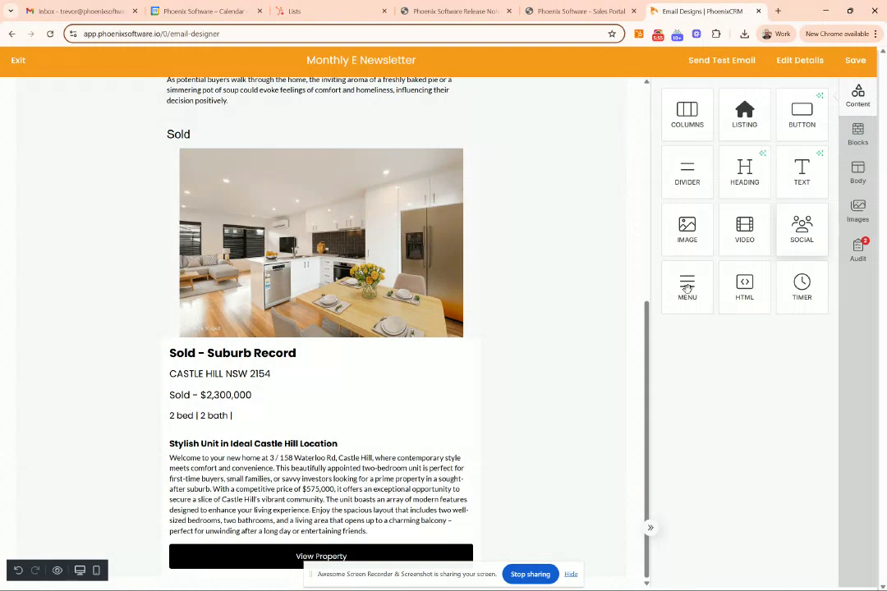
Step: Add a blank single-column row above the "Selling in Winter" heading and place a video block in it
{"action": "scroll", "coordinate": [599, 346], "scroll_direction": "up", "scroll_amount": 3}
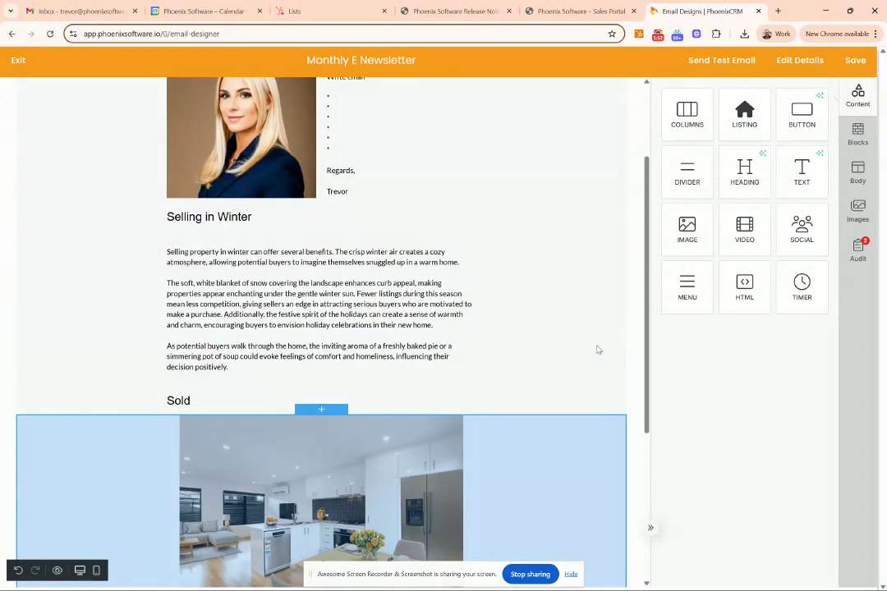
{"action": "left_click", "coordinate": [857, 134]}
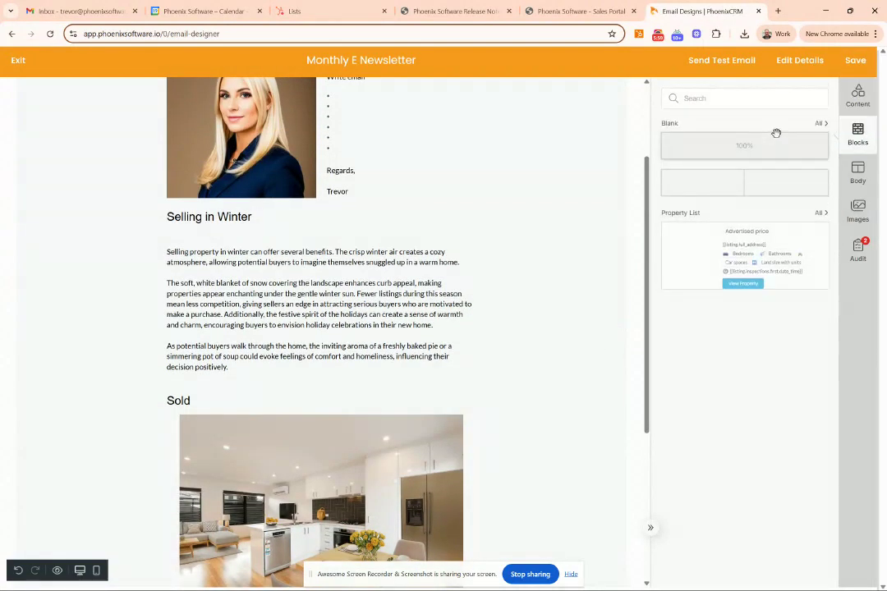
{"action": "mouse_move", "coordinate": [778, 149]}
{"action": "left_mouse_down"}
{"action": "mouse_move", "coordinate": [582, 226]}
{"action": "mouse_move", "coordinate": [561, 206]}
{"action": "mouse_move", "coordinate": [566, 218]}
{"action": "left_mouse_up"}
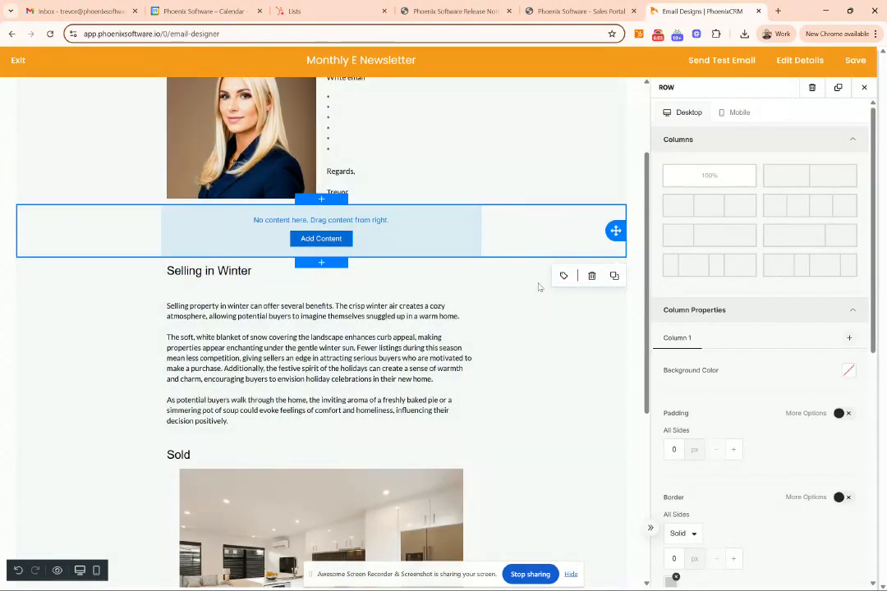
{"action": "left_click", "coordinate": [321, 239]}
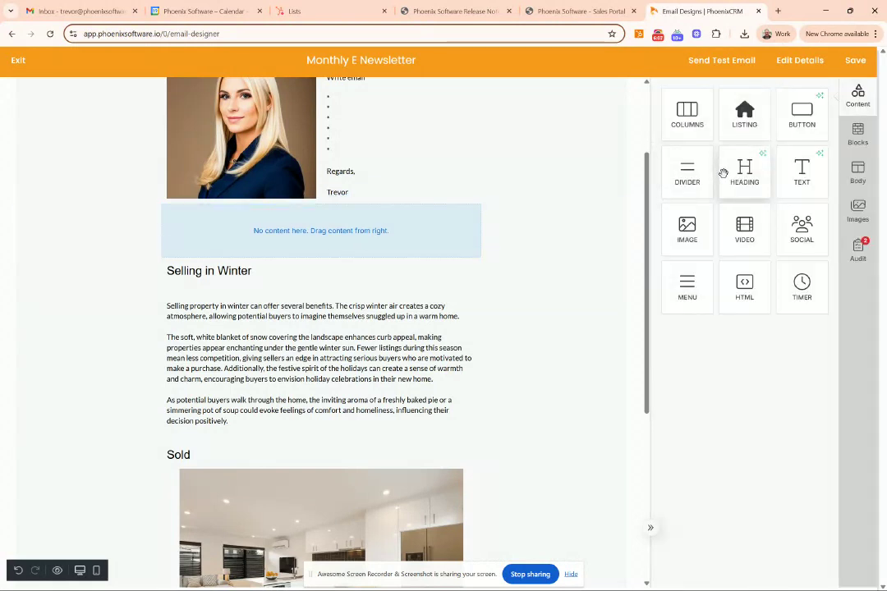
{"action": "left_click_drag", "start_coordinate": [747, 241], "coordinate": [439, 292]}
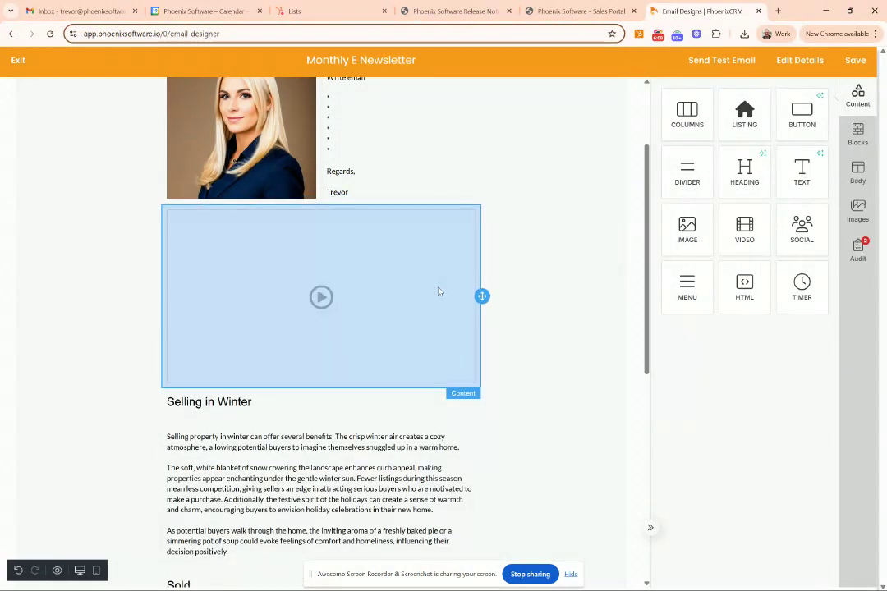
{"action": "left_click", "coordinate": [321, 297]}
{"action": "left_click", "coordinate": [691, 200]}
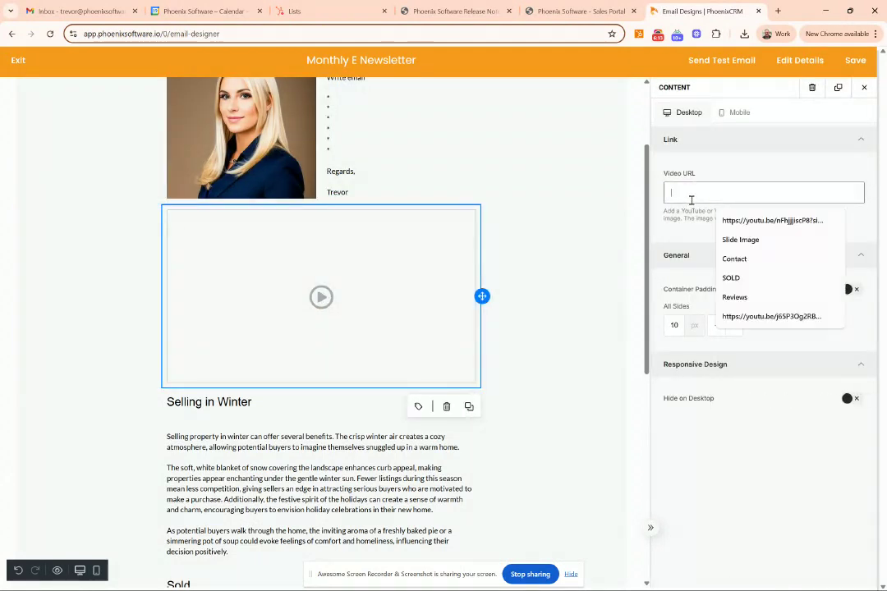
{"action": "left_click", "coordinate": [738, 227]}
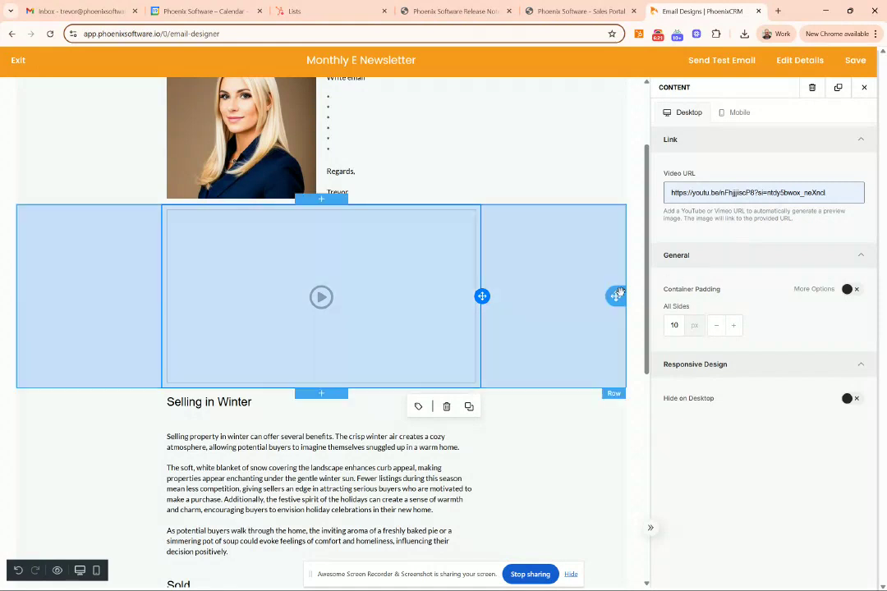
{"action": "left_click", "coordinate": [593, 299]}
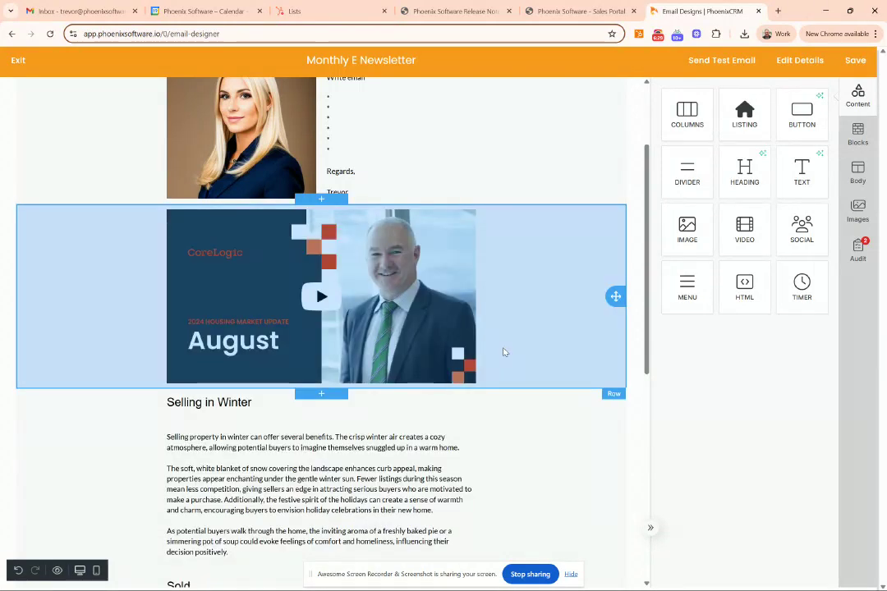
Step: Add a blank single-column row between the video and the "Selling in Winter" heading, and place a button block in it
{"action": "scroll", "coordinate": [504, 352], "scroll_direction": "down", "scroll_amount": 5}
{"action": "scroll", "coordinate": [501, 341], "scroll_direction": "up", "scroll_amount": 3}
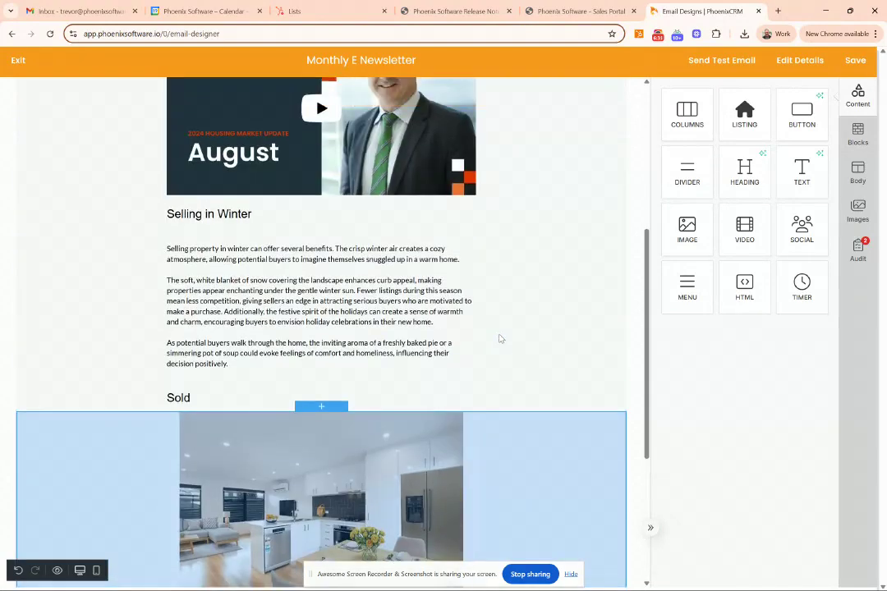
{"action": "scroll", "coordinate": [500, 338], "scroll_direction": "up", "scroll_amount": 3}
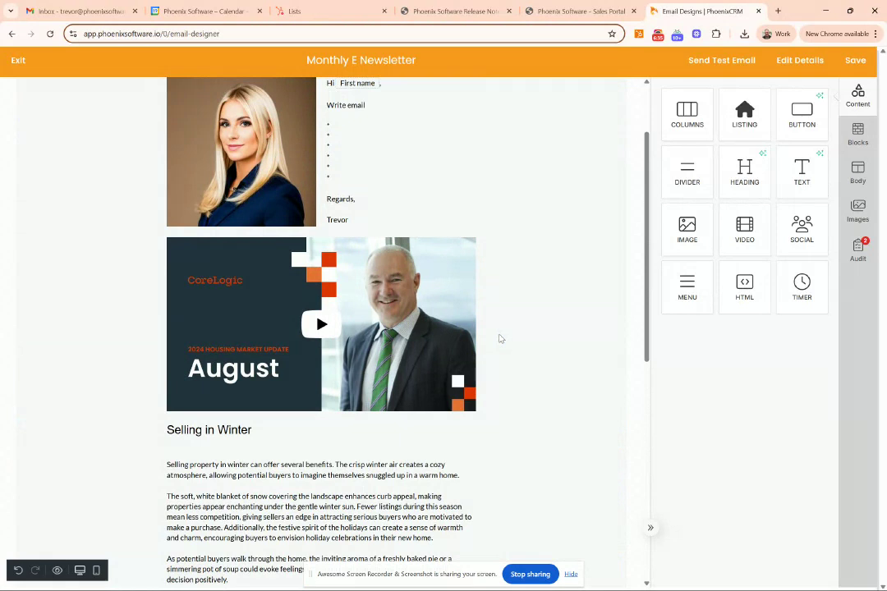
{"action": "left_click", "coordinate": [858, 135]}
{"action": "left_click_drag", "start_coordinate": [763, 145], "coordinate": [586, 359]}
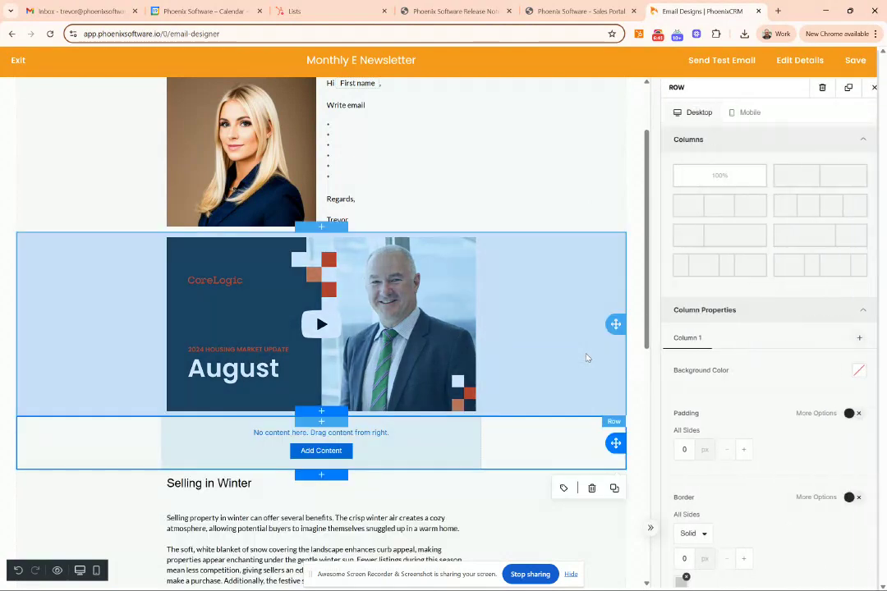
{"action": "left_click", "coordinate": [343, 455]}
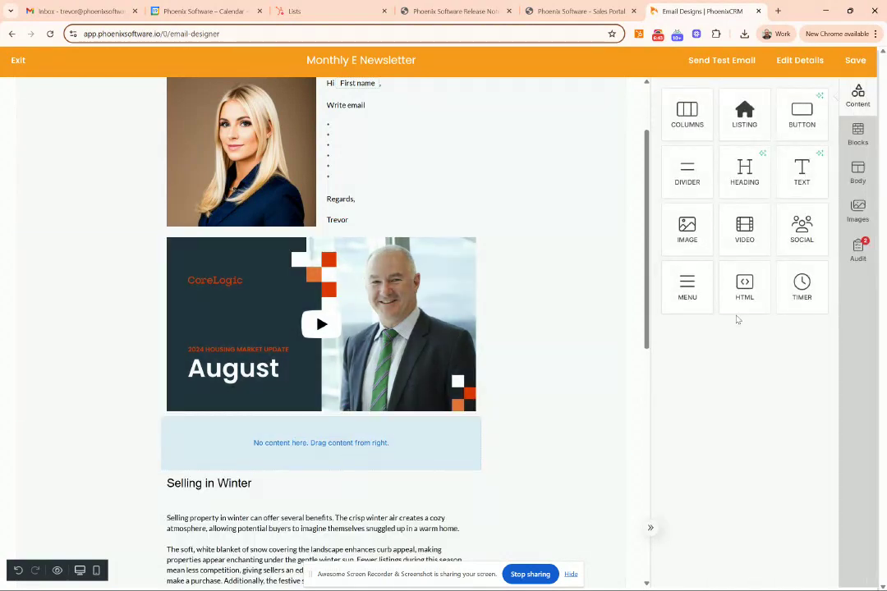
{"action": "left_click_drag", "start_coordinate": [799, 113], "coordinate": [395, 433]}
Step: Replace the button's placeholder label with "Free Suburb Report"
{"action": "left_click", "coordinate": [316, 437]}
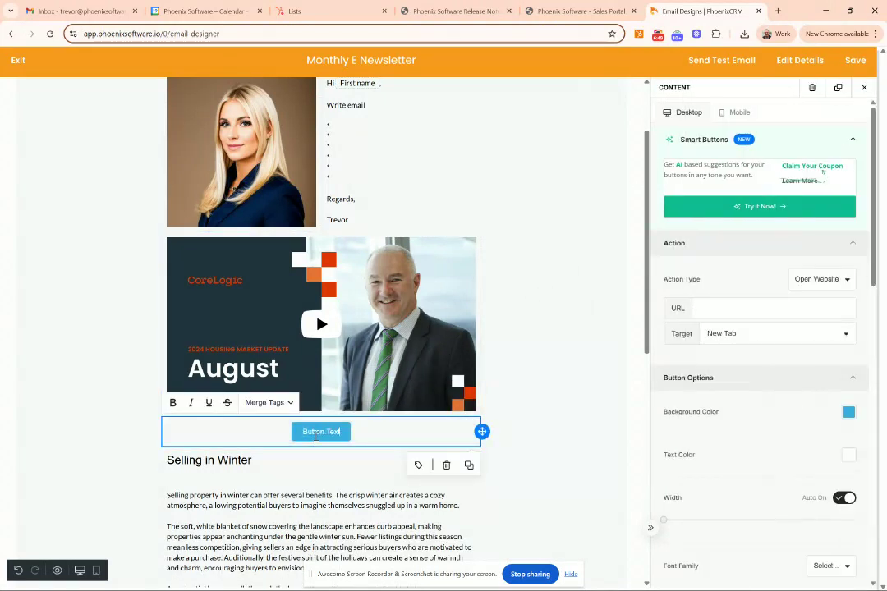
{"action": "key", "text": "BackSpace"}
{"action": "key", "text": "BackSpace"}
{"action": "key", "text": "BackSpace"}
{"action": "key", "text": "BackSpace"}
{"action": "key", "text": "BackSpace"}
{"action": "key", "text": "BackSpace"}
{"action": "key", "text": "BackSpace"}
{"action": "key", "text": "BackSpace"}
{"action": "key", "text": "BackSpace"}
{"action": "key", "text": "BackSpace"}
{"action": "key", "text": "BackSpace"}
{"action": "type", "text": "So"}
{"action": "key", "text": "BackSpace"}
{"action": "key", "text": "BackSpace"}
{"action": "type", "text": "Free"}
{"action": "type", "text": "Suburb Report"}
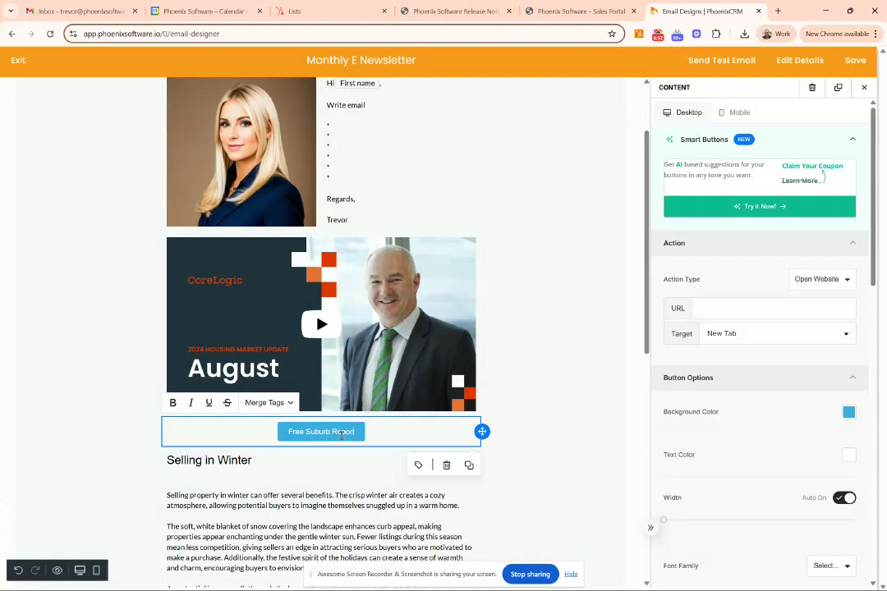
Step: Change the "Free Suburb Report" button's action type to File Download
{"action": "scroll", "coordinate": [768, 375], "scroll_direction": "down", "scroll_amount": 1}
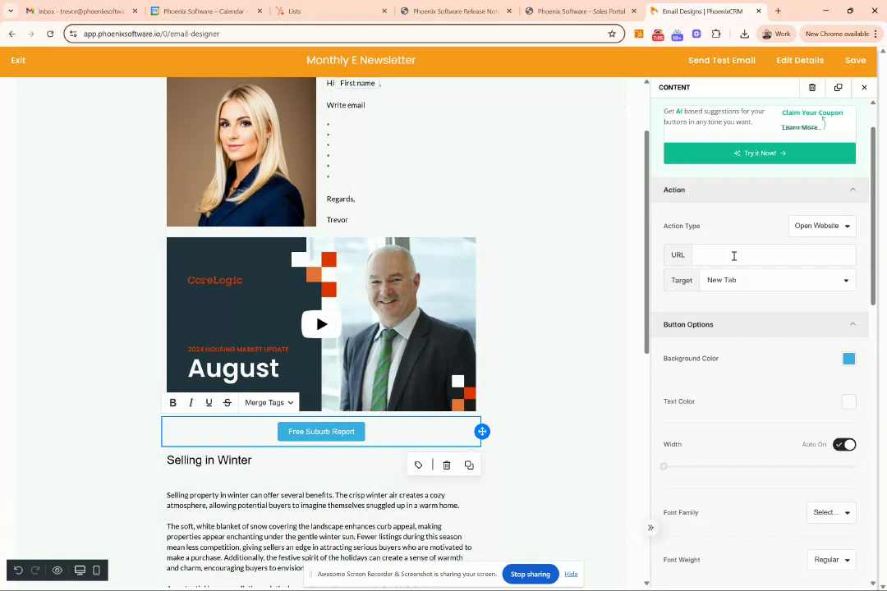
{"action": "left_click", "coordinate": [734, 256]}
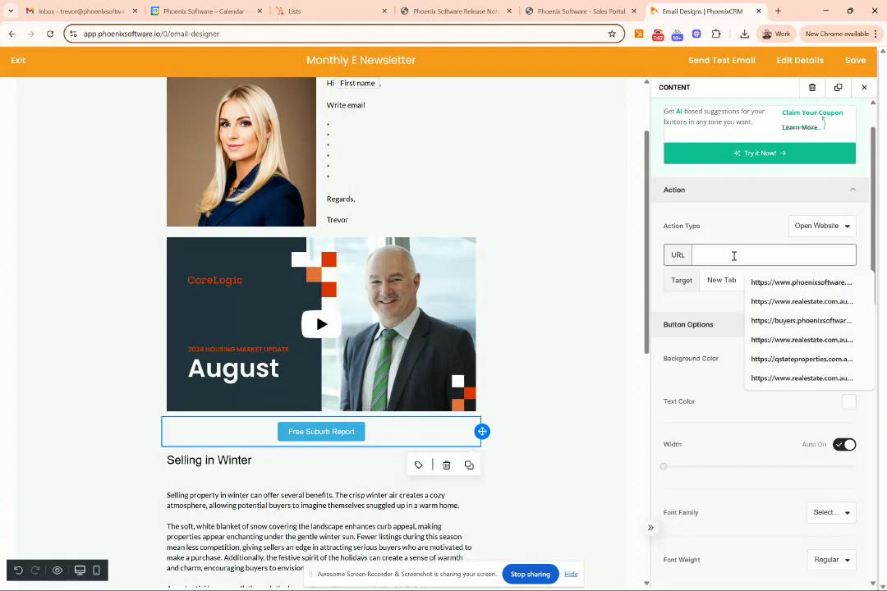
{"action": "left_click", "coordinate": [768, 292]}
{"action": "left_click", "coordinate": [849, 229]}
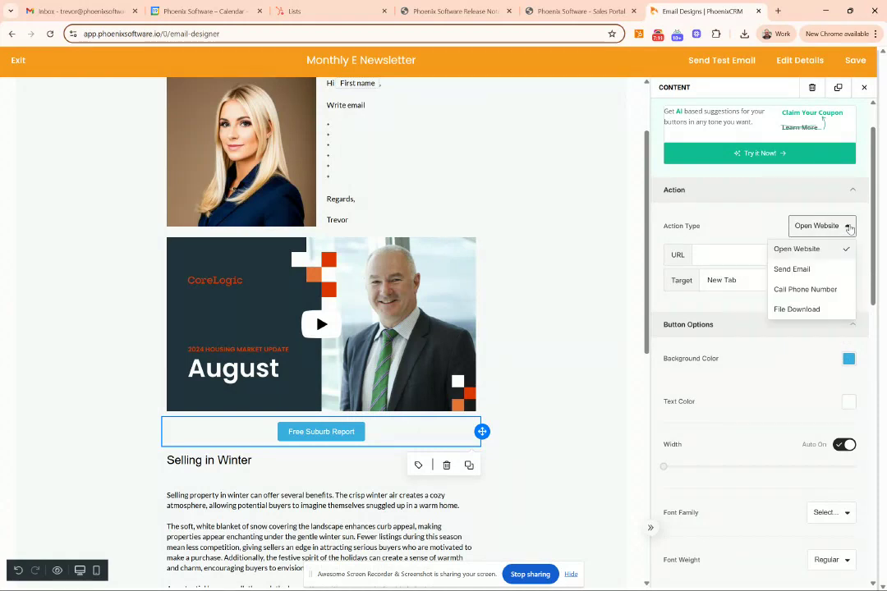
{"action": "left_click", "coordinate": [793, 310]}
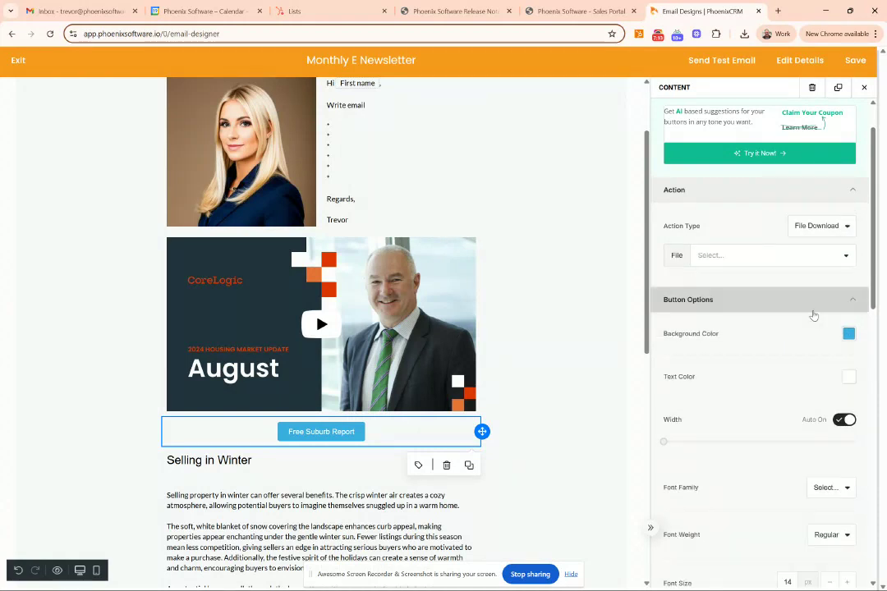
Step: Upload the property valuation PDF from the Downloads folder as the file the "Free Suburb Report" button downloads
{"action": "left_click", "coordinate": [846, 260]}
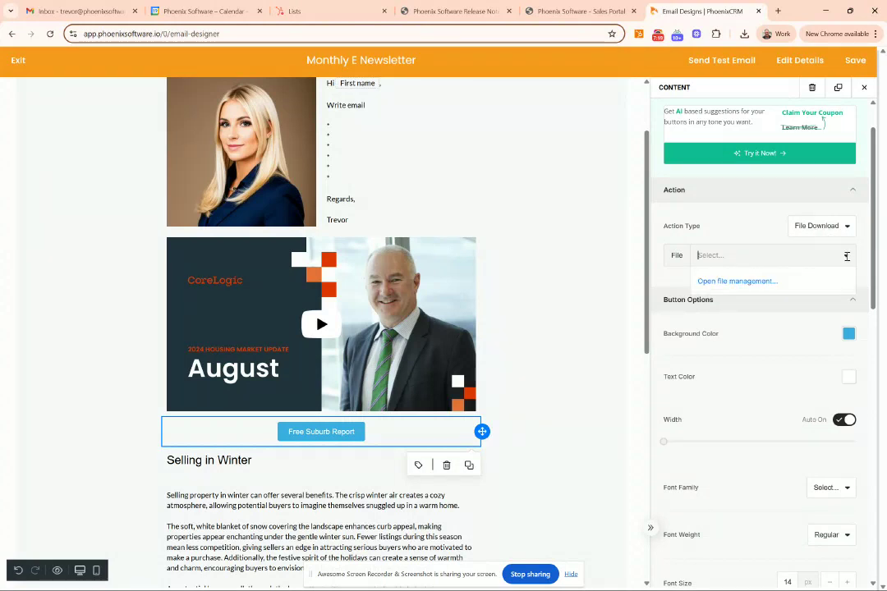
{"action": "left_click", "coordinate": [751, 281]}
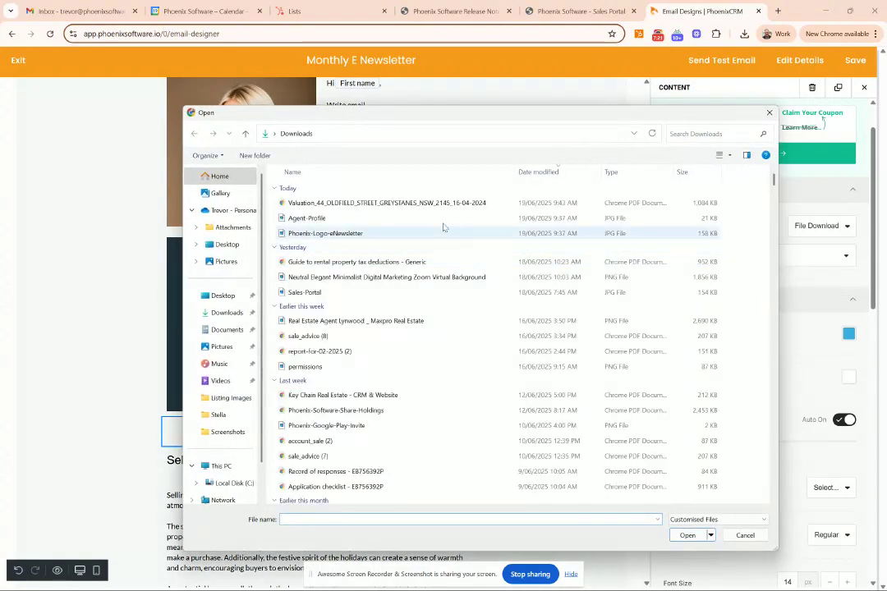
{"action": "left_click", "coordinate": [425, 204]}
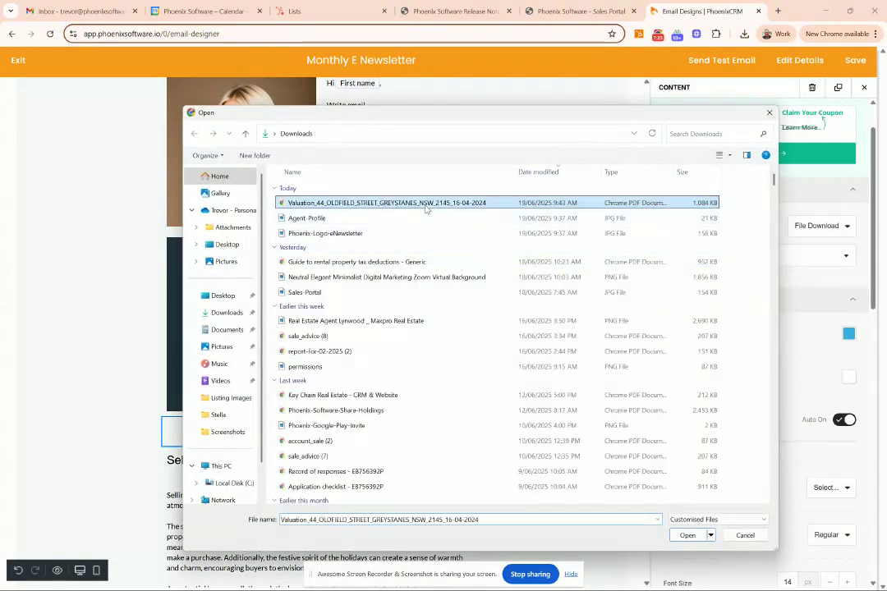
{"action": "left_click", "coordinate": [687, 535]}
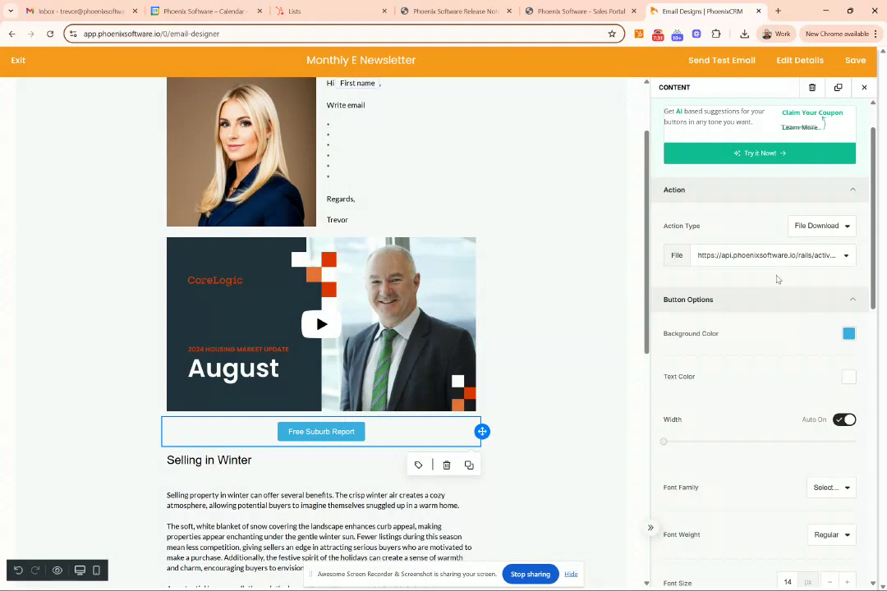
Step: Set the "Free Suburb Report" button's background color to orange E0823A and close its settings
{"action": "scroll", "coordinate": [777, 279], "scroll_direction": "down", "scroll_amount": 3}
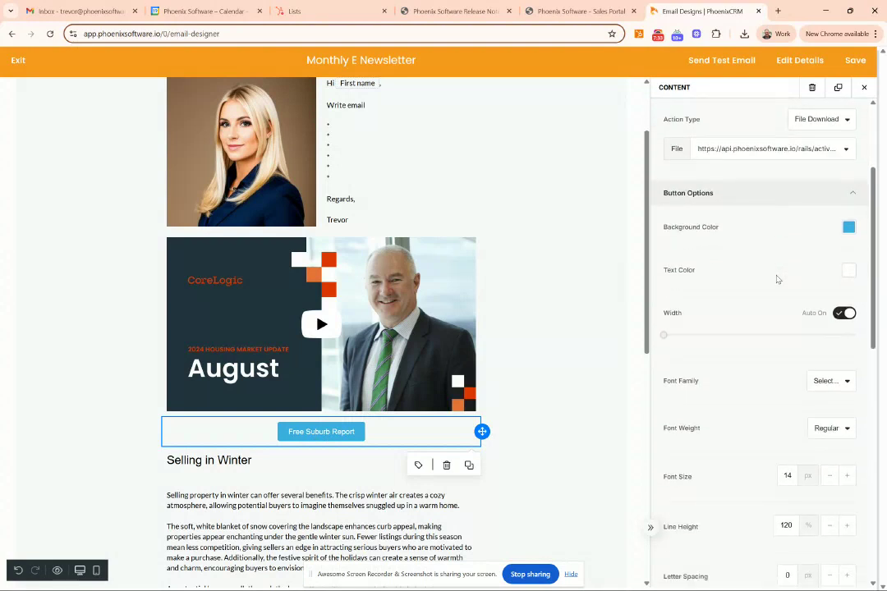
{"action": "left_click", "coordinate": [848, 229]}
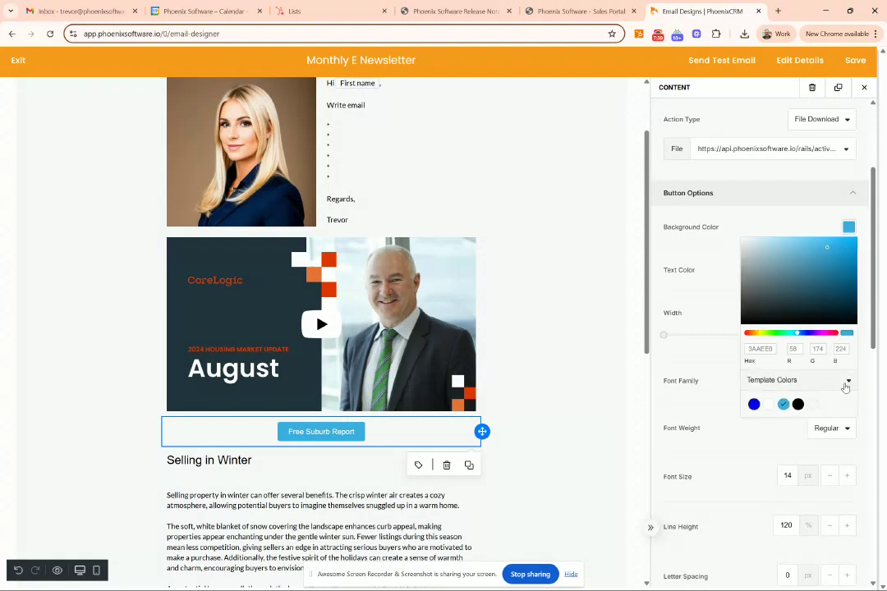
{"action": "left_click", "coordinate": [752, 333]}
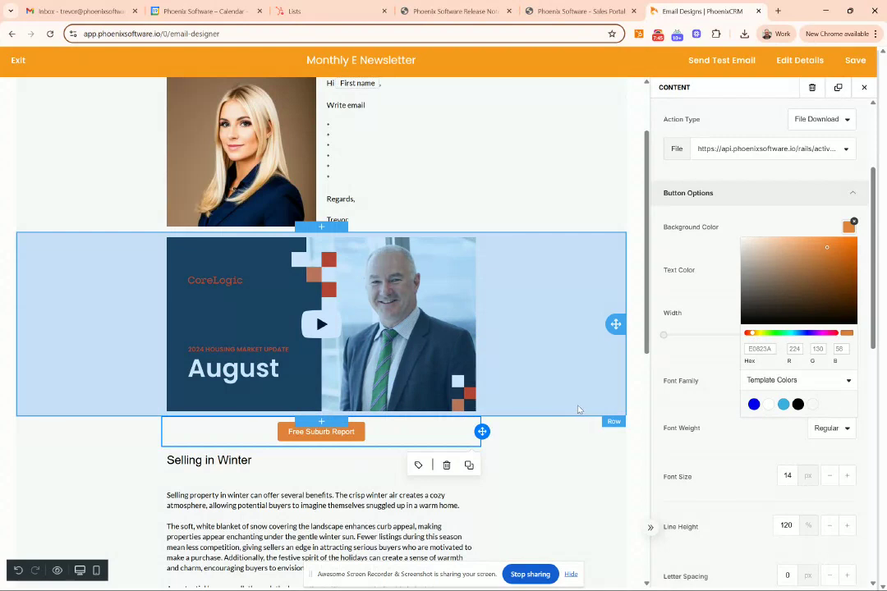
{"action": "scroll", "coordinate": [578, 410], "scroll_direction": "down", "scroll_amount": 5}
{"action": "scroll", "coordinate": [579, 410], "scroll_direction": "down", "scroll_amount": 2}
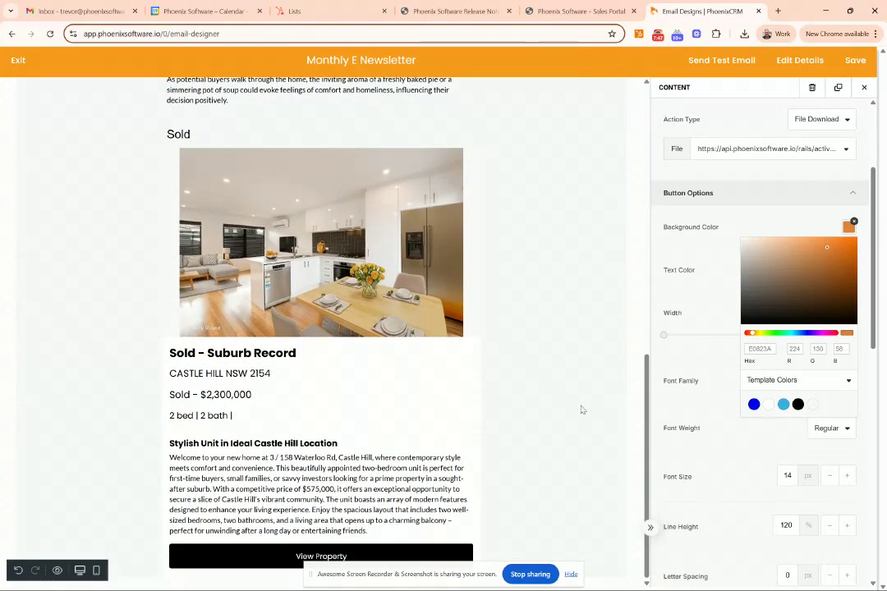
{"action": "scroll", "coordinate": [882, 380], "scroll_direction": "down", "scroll_amount": 1}
{"action": "scroll", "coordinate": [882, 380], "scroll_direction": "down", "scroll_amount": 10}
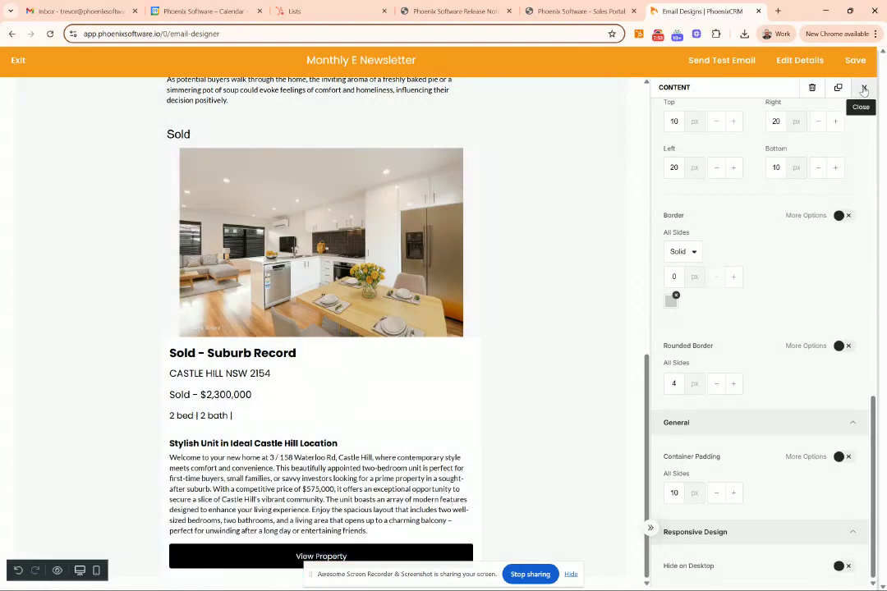
{"action": "left_click", "coordinate": [864, 87]}
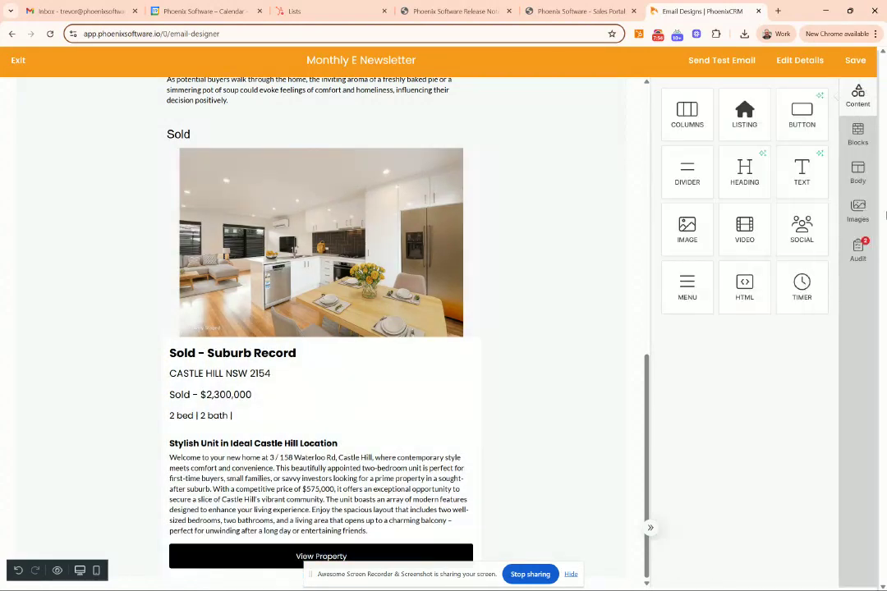
Step: Add a blank single-column row below the sold listing's "View Property" button and place a social block in it
{"action": "left_click", "coordinate": [857, 135]}
{"action": "left_click_drag", "start_coordinate": [739, 152], "coordinate": [548, 540]}
{"action": "mouse_move", "coordinate": [462, 570]}
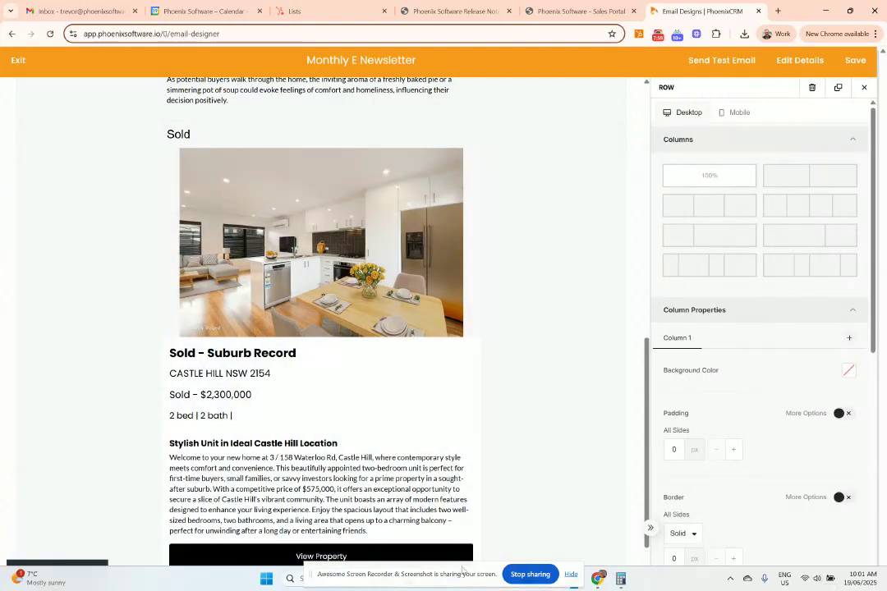
{"action": "scroll", "coordinate": [550, 530], "scroll_direction": "down", "scroll_amount": 1}
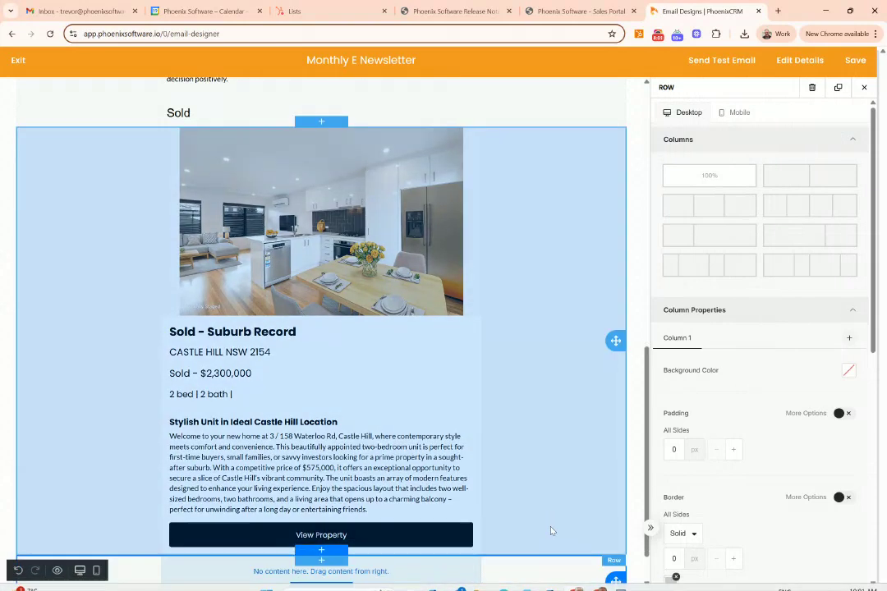
{"action": "left_click", "coordinate": [354, 565]}
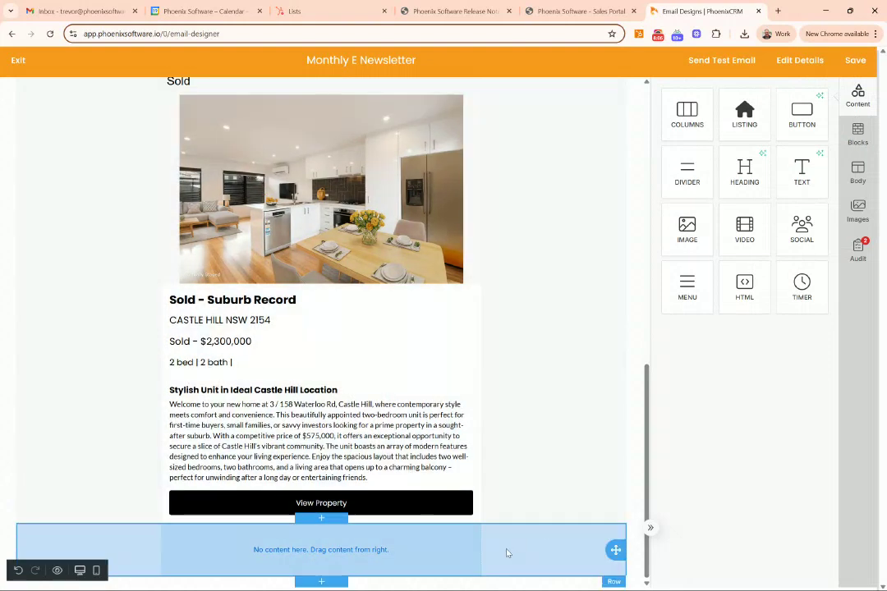
{"action": "left_click", "coordinate": [419, 564]}
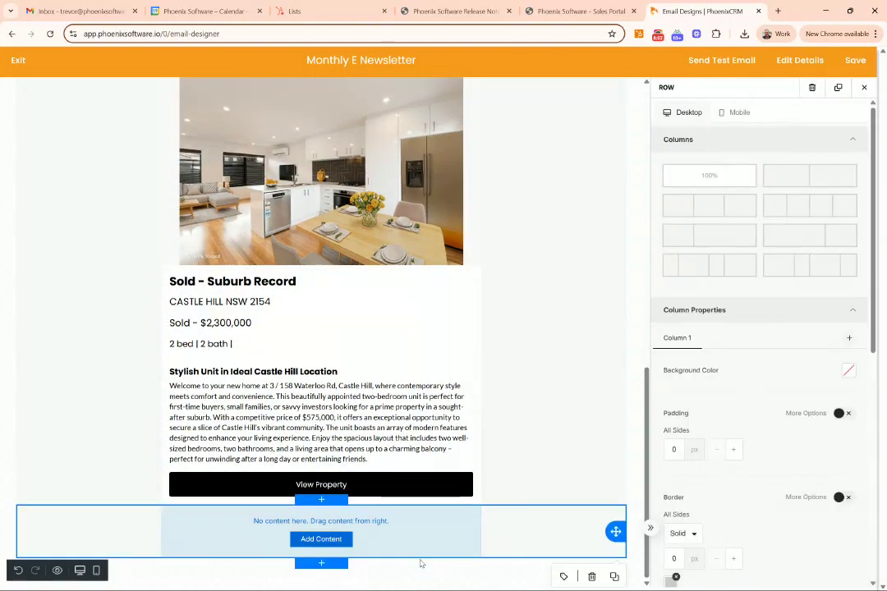
{"action": "left_click", "coordinate": [275, 464]}
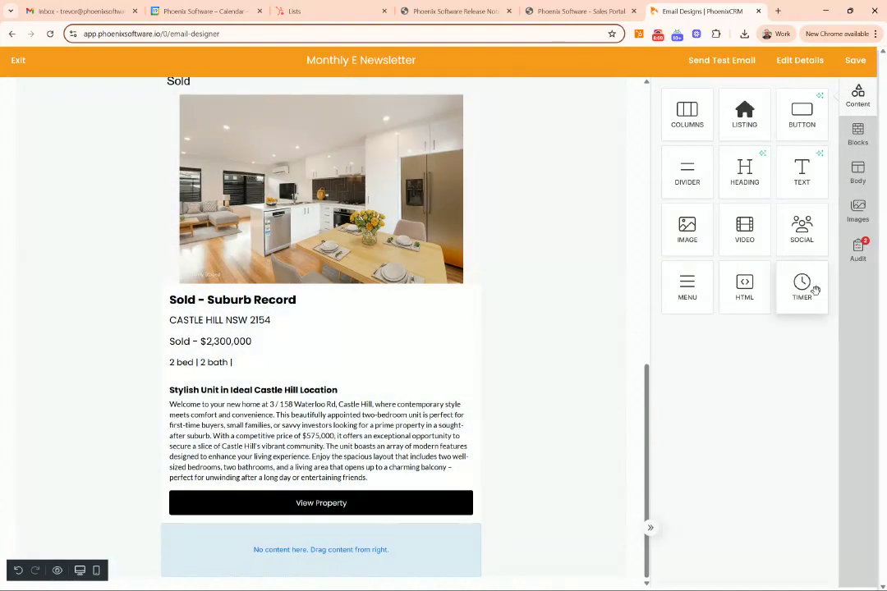
{"action": "left_click_drag", "start_coordinate": [801, 233], "coordinate": [419, 549]}
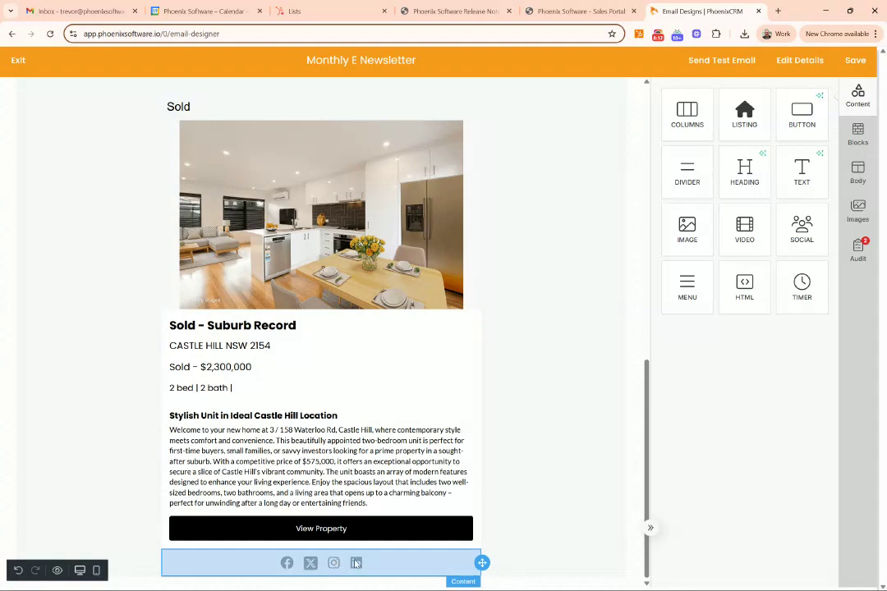
Step: Add Facebook, YouTube, Vimeo, Instagram, GooglePlus and Skype icons to the social block
{"action": "left_click", "coordinate": [286, 567]}
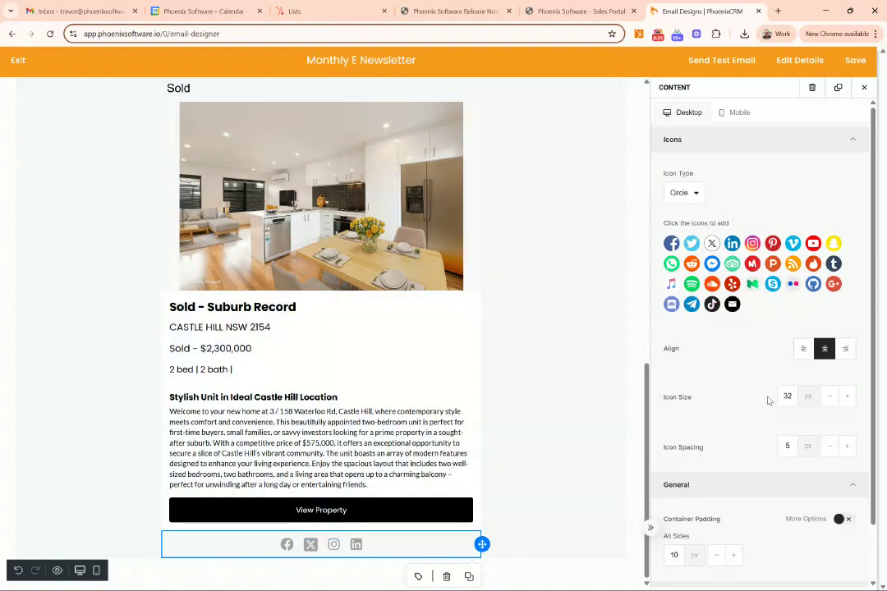
{"action": "scroll", "coordinate": [730, 377], "scroll_direction": "down", "scroll_amount": 1}
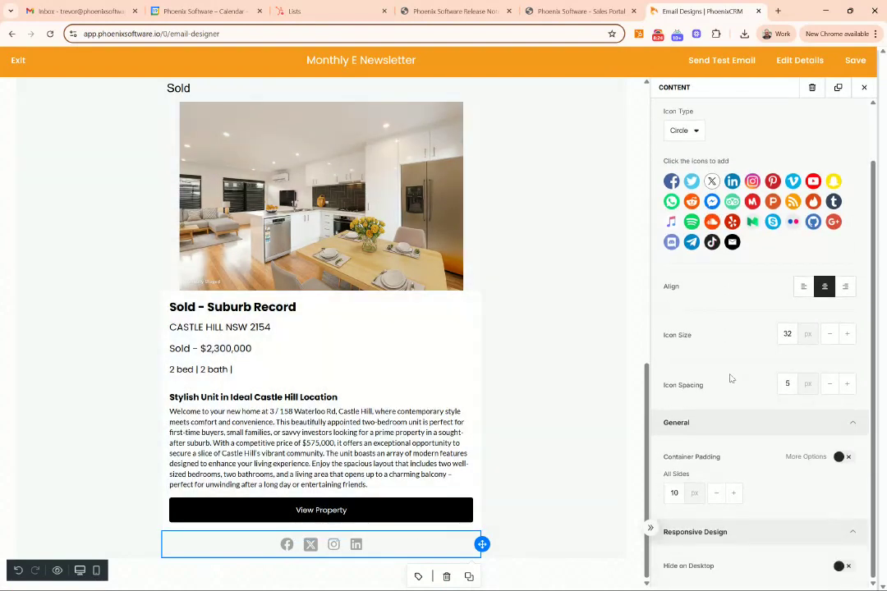
{"action": "left_click", "coordinate": [670, 180]}
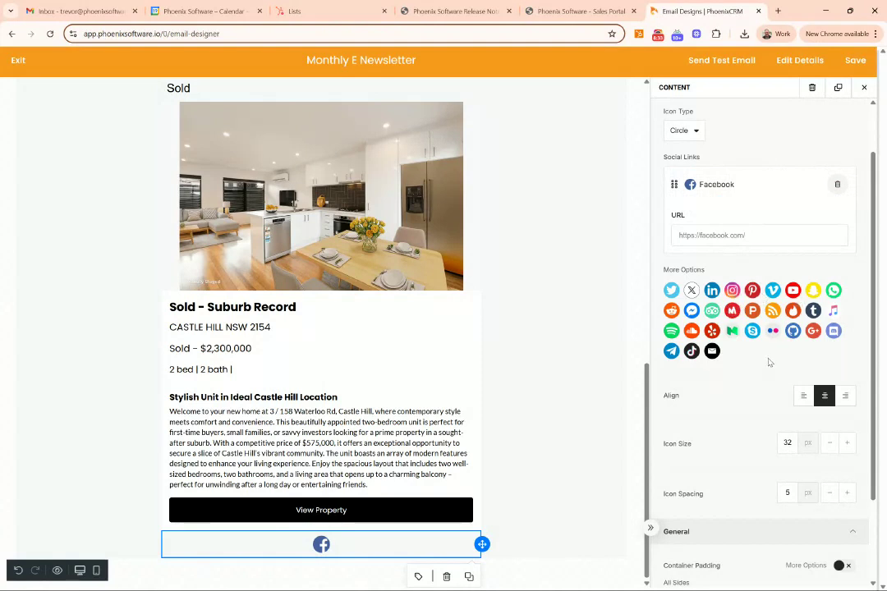
{"action": "left_click", "coordinate": [793, 290]}
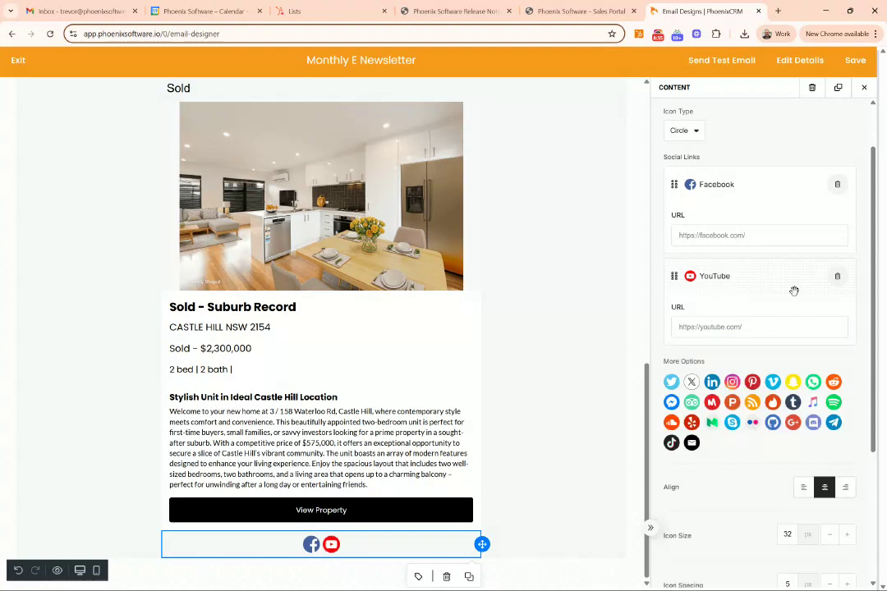
{"action": "left_click", "coordinate": [772, 383]}
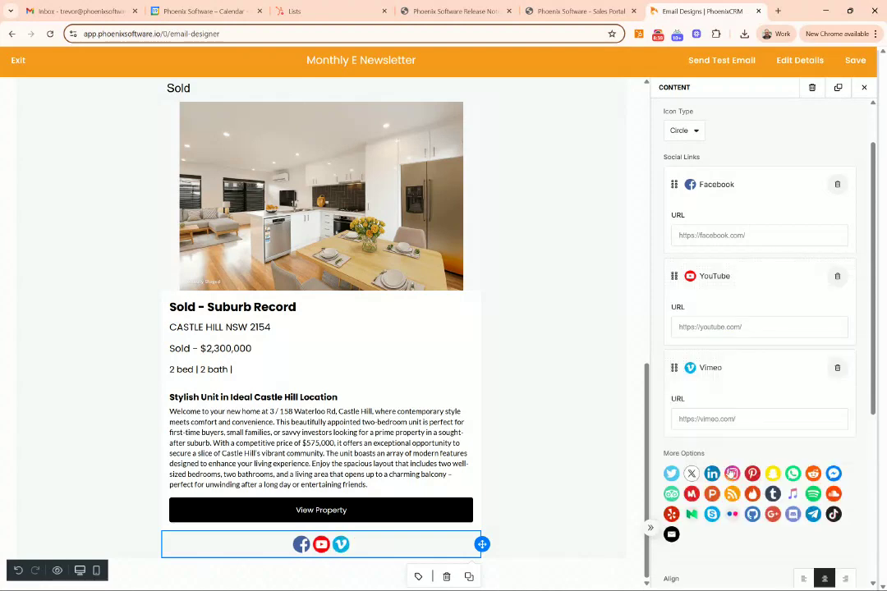
{"action": "left_click", "coordinate": [732, 474]}
{"action": "scroll", "coordinate": [739, 493], "scroll_direction": "down", "scroll_amount": 4}
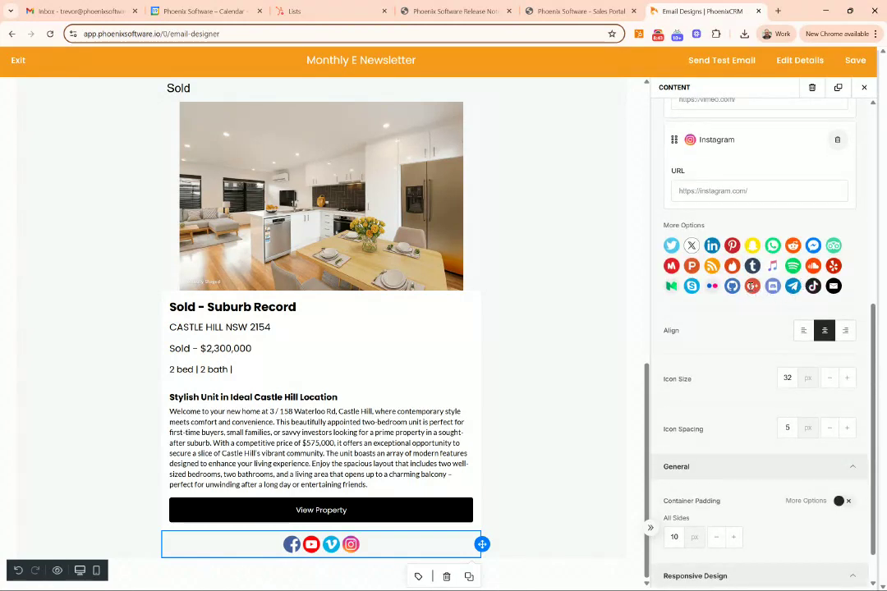
{"action": "left_click", "coordinate": [752, 286]}
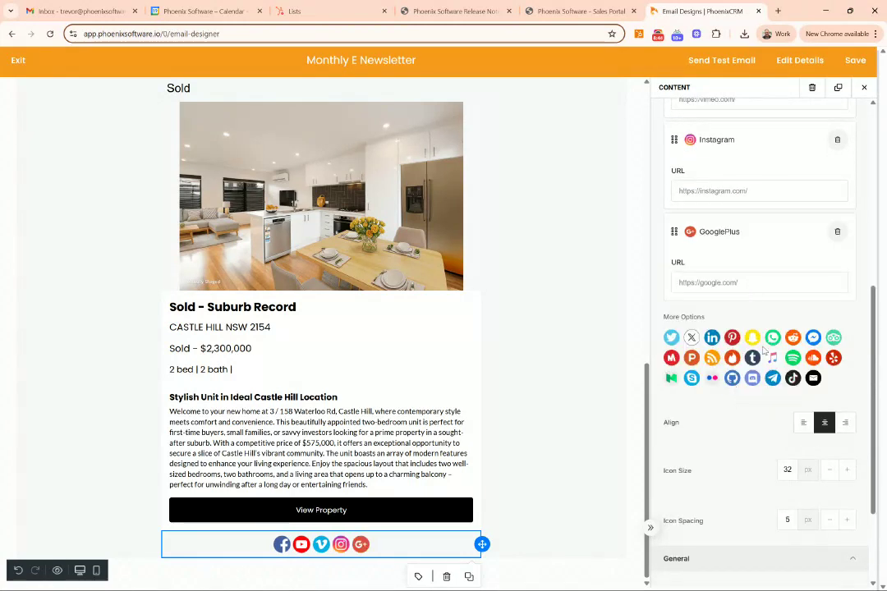
{"action": "left_click", "coordinate": [691, 378]}
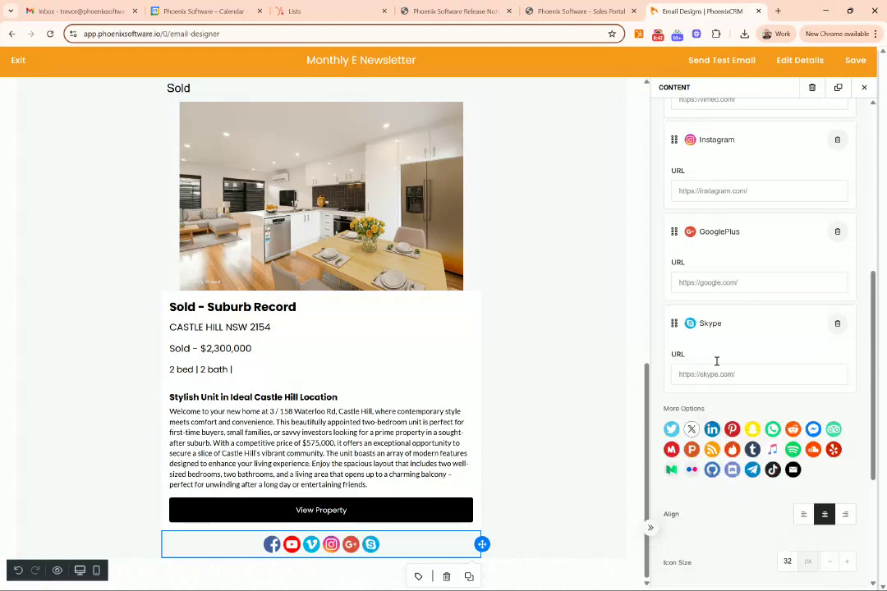
Step: Look over the social link fields and the newsletter layout, and save the Monthly E Newsletter design
{"action": "scroll", "coordinate": [700, 365], "scroll_direction": "up", "scroll_amount": 2}
{"action": "scroll", "coordinate": [702, 360], "scroll_direction": "up", "scroll_amount": 3}
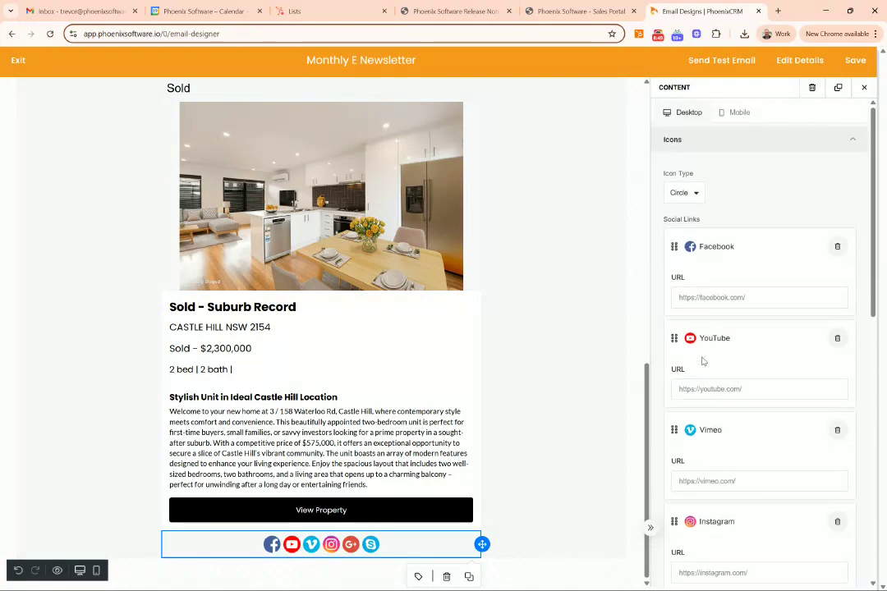
{"action": "scroll", "coordinate": [607, 402], "scroll_direction": "up", "scroll_amount": 1}
{"action": "scroll", "coordinate": [556, 412], "scroll_direction": "up", "scroll_amount": 5}
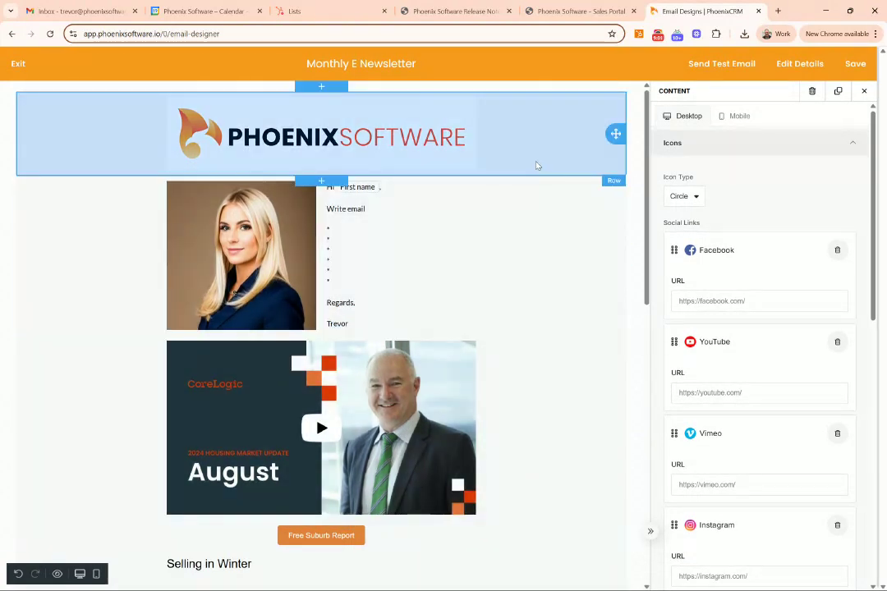
{"action": "left_click", "coordinate": [855, 64]}
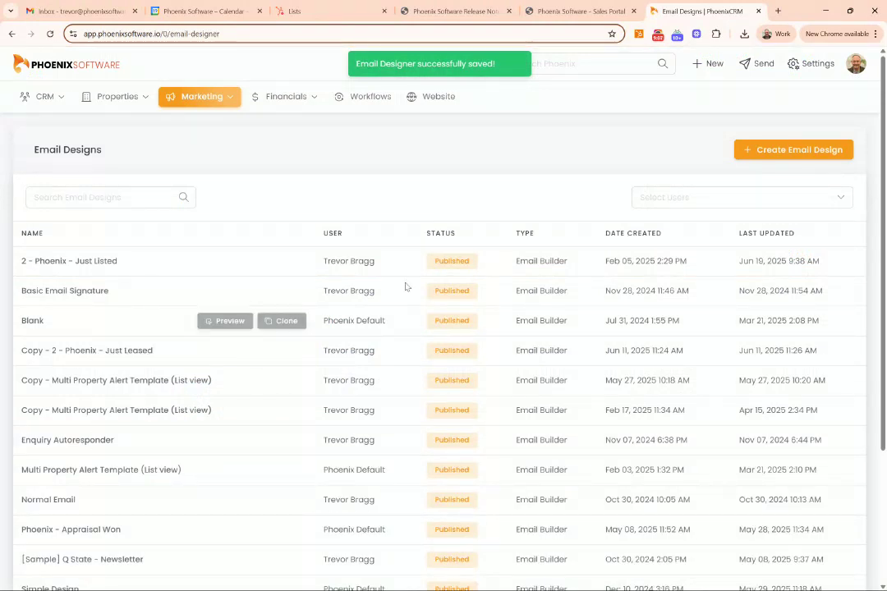
{"action": "left_click", "coordinate": [657, 36]}
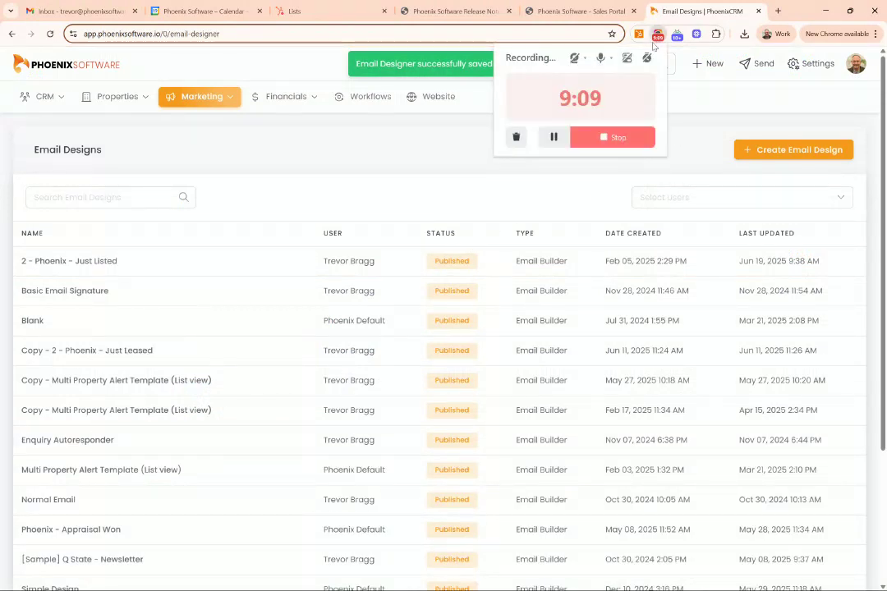